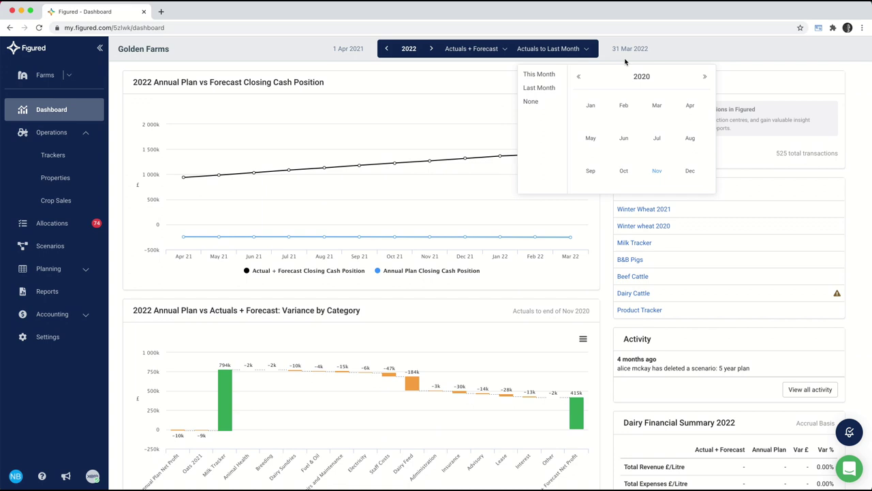
Step: Open the Winter Wheat 2021 tracker from the Harvest 21 tracker group
left_click(625, 61)
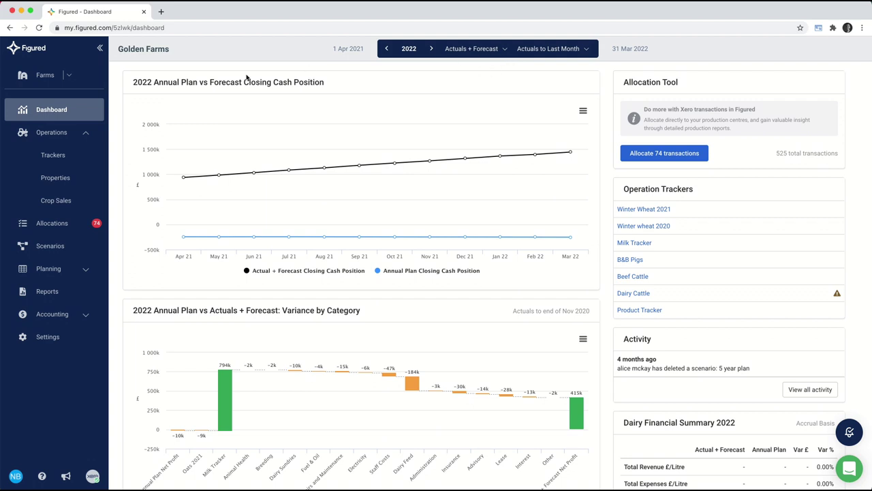
left_click(84, 155)
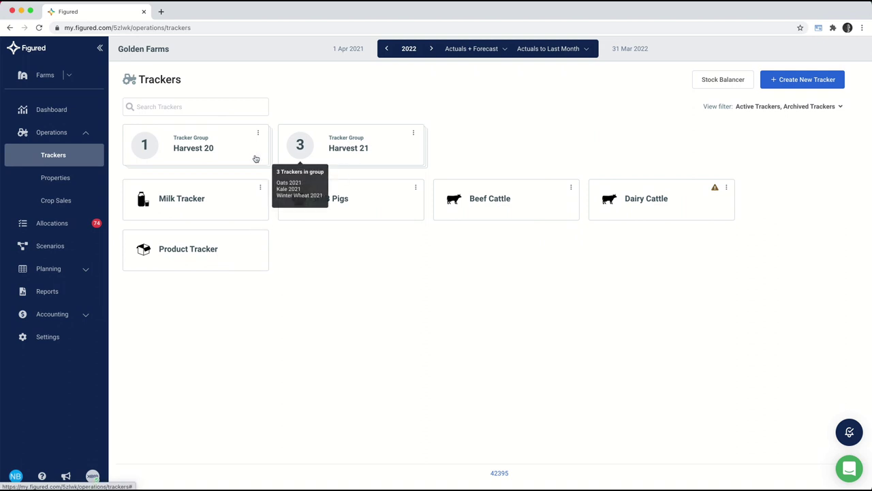
left_click(372, 153)
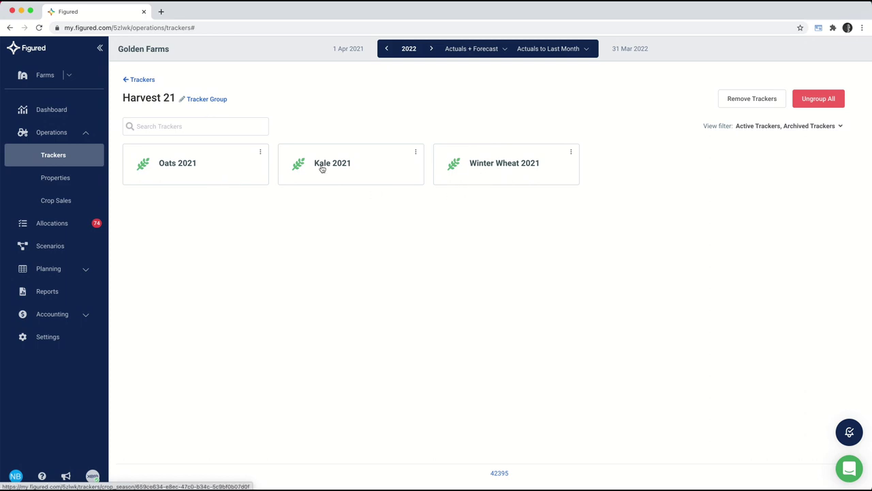
left_click(474, 172)
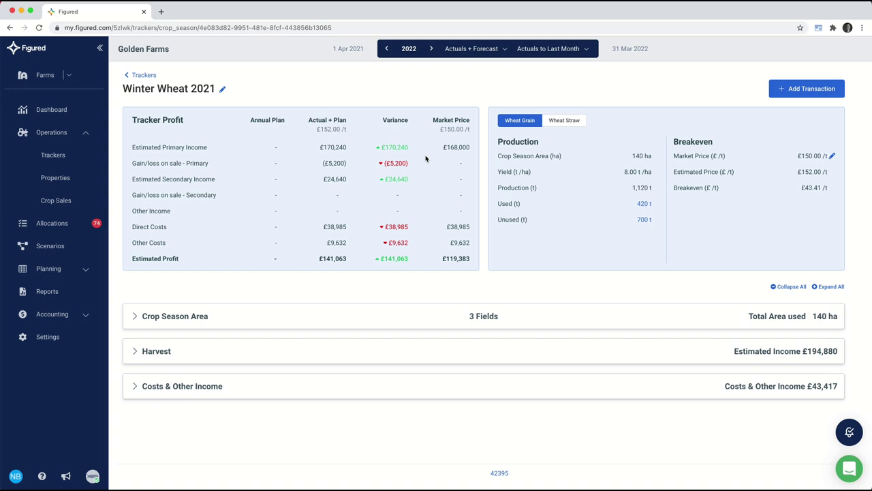
Step: Set the Wheat Grain market price to £155 per tonne and save it
left_click(832, 156)
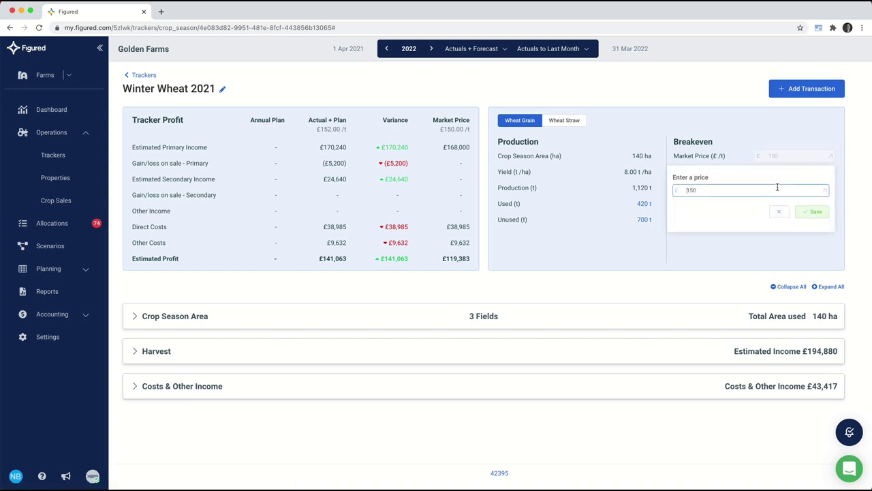
key("End")
type("5")
left_click(814, 214)
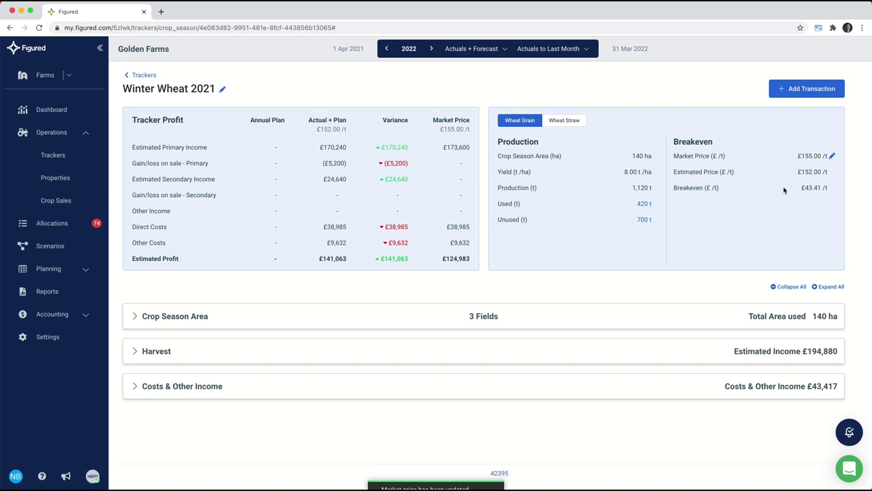
Step: Expand the Costs & Other Income, Harvest and Crop Season Area sections of Winter Wheat 2021 and examine their figures
left_click(139, 392)
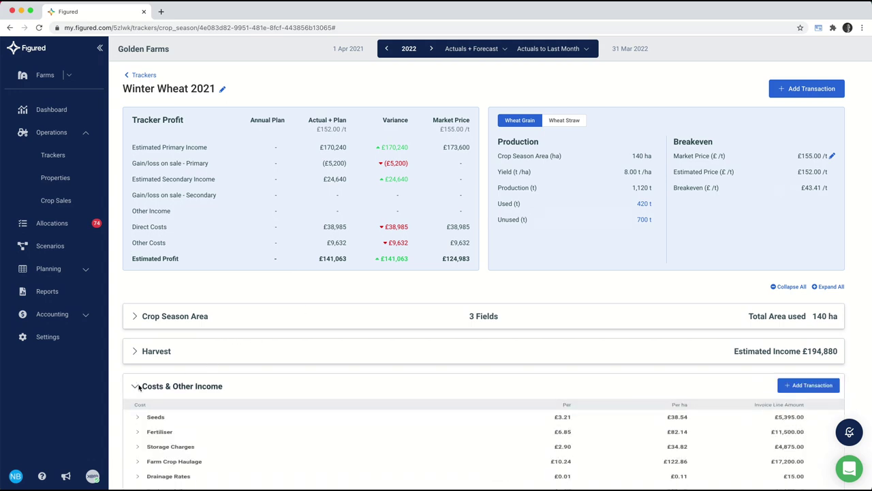
left_click(136, 352)
left_click(136, 318)
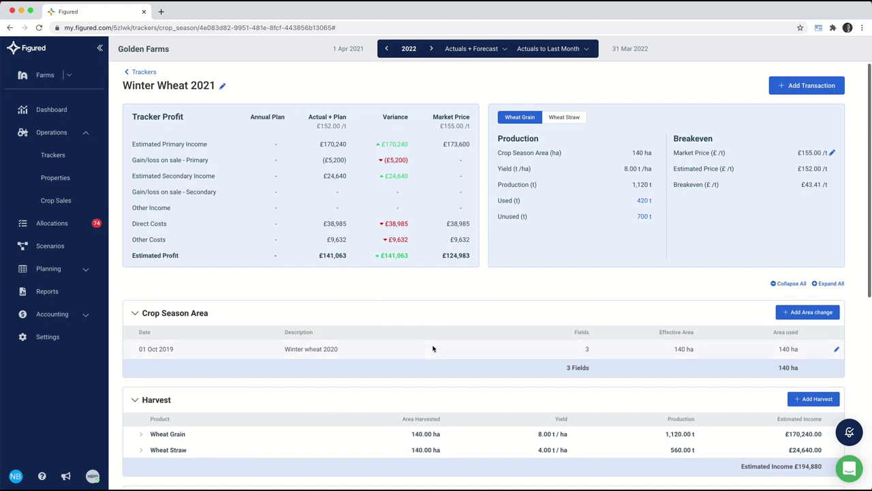
scroll(432, 346, "down", 2)
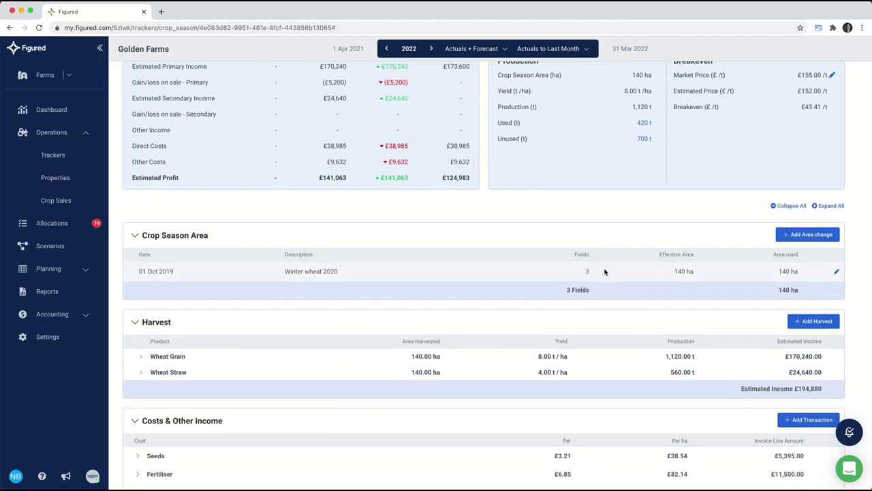
scroll(591, 280, "down", 3)
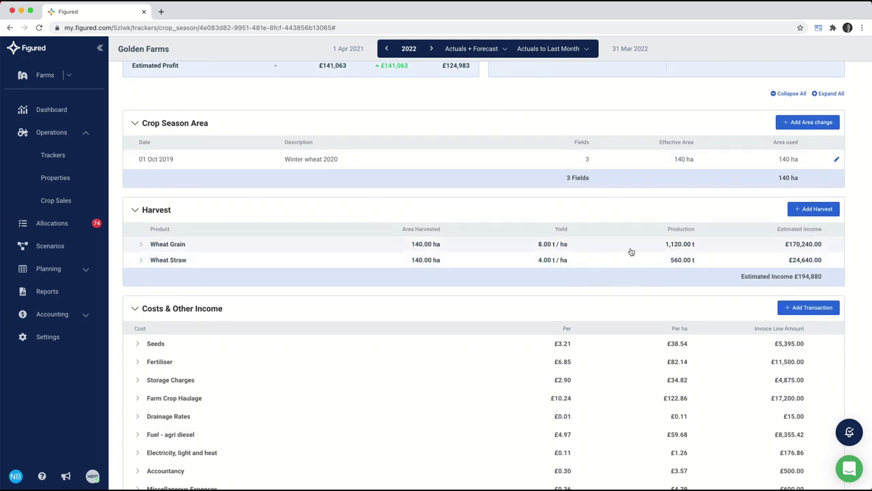
scroll(587, 257, "down", 3)
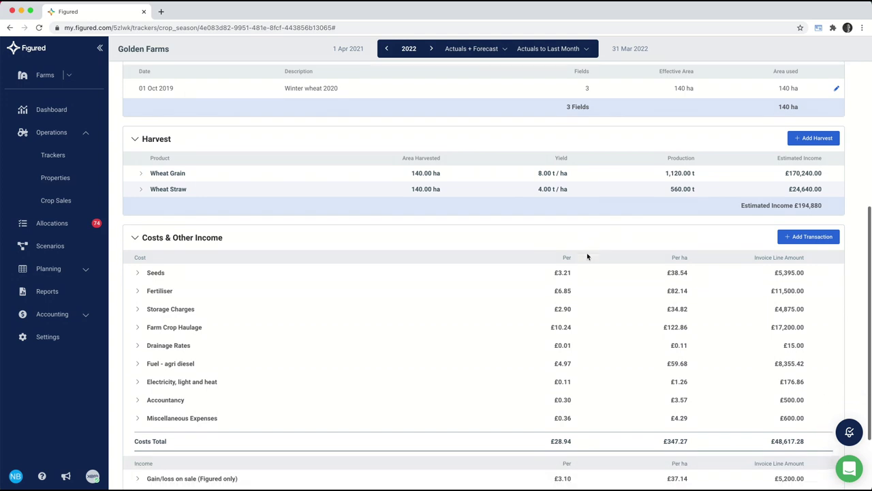
scroll(587, 256, "down", 2)
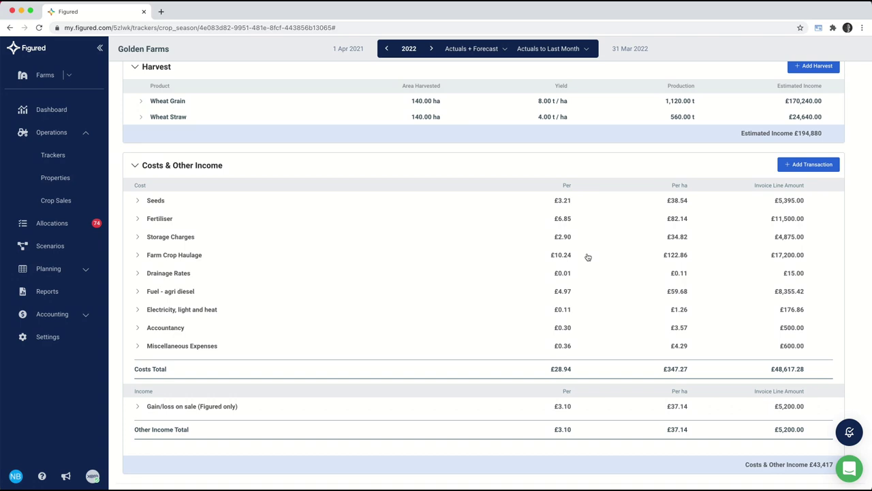
scroll(589, 257, "up", 5)
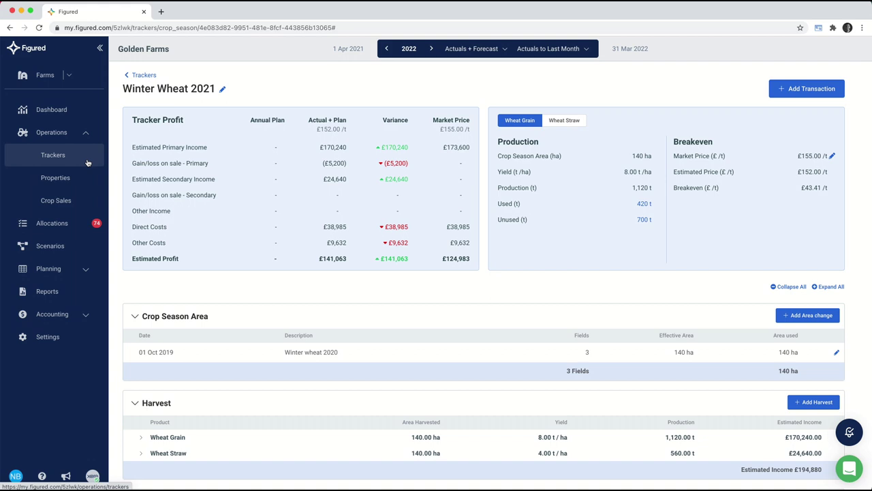
Step: View the Product Tracker's product list, and show the fields of the owned UK Trial Farm 2 Property
left_click(140, 77)
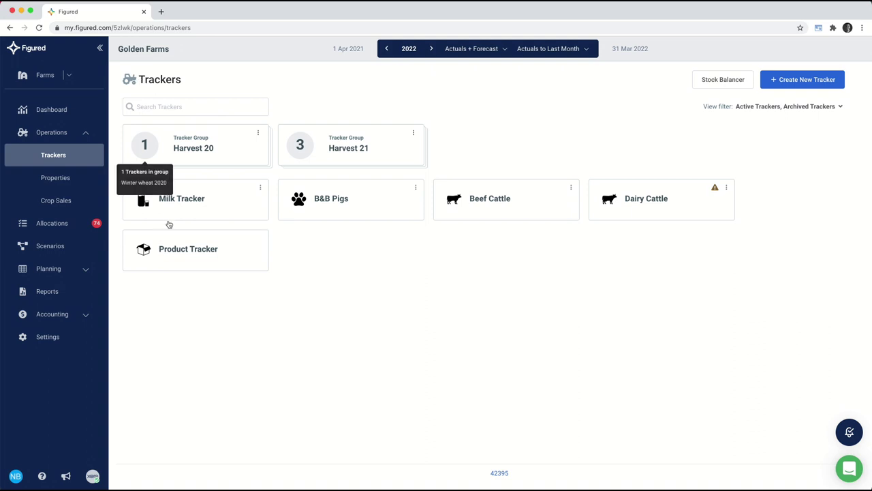
left_click(181, 247)
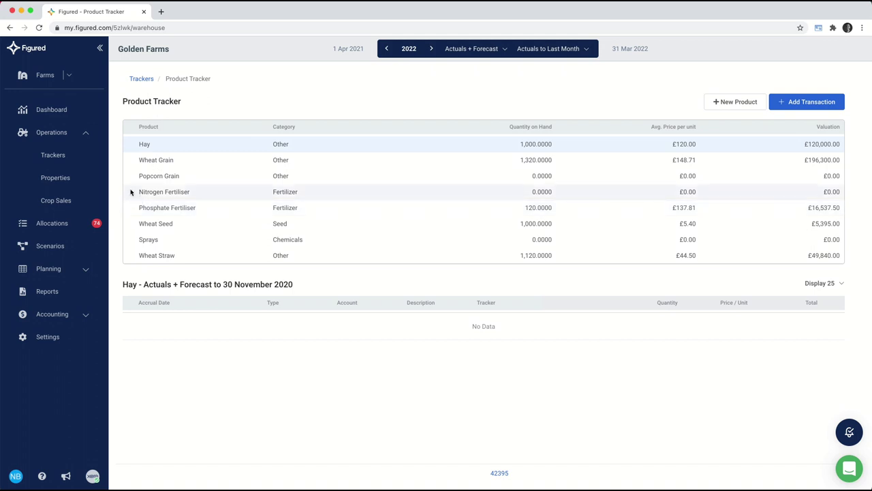
left_click(84, 178)
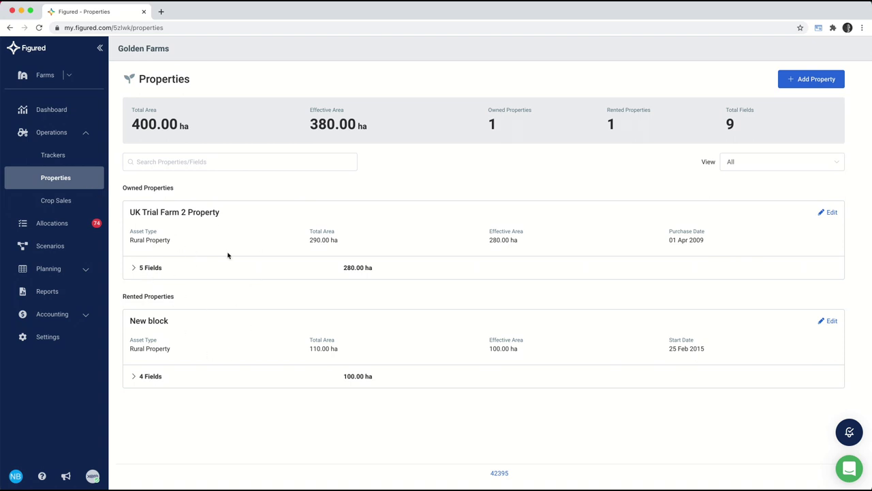
left_click(155, 270)
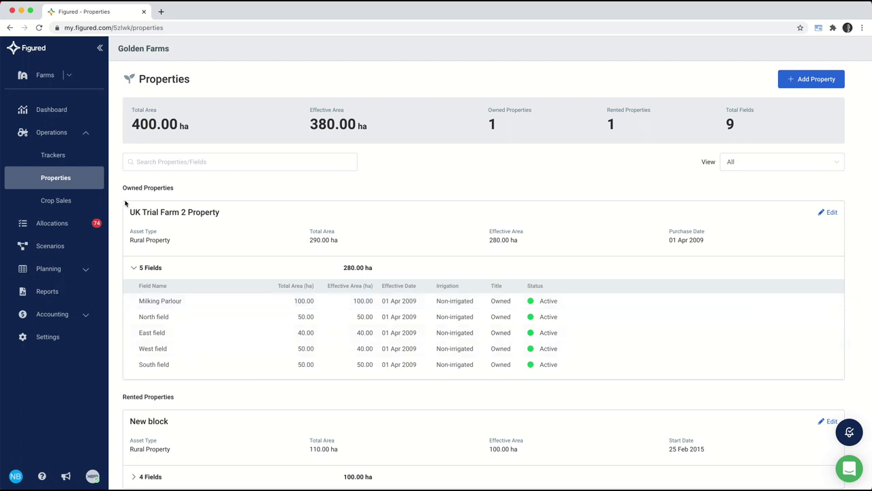
Step: Open the form for recording an actual sale in the Beef Cattle tracker
left_click(88, 166)
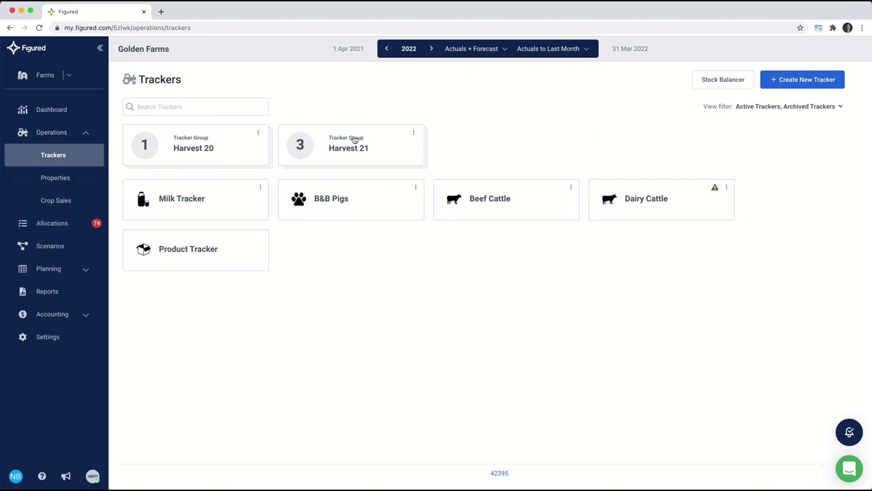
left_click(547, 203)
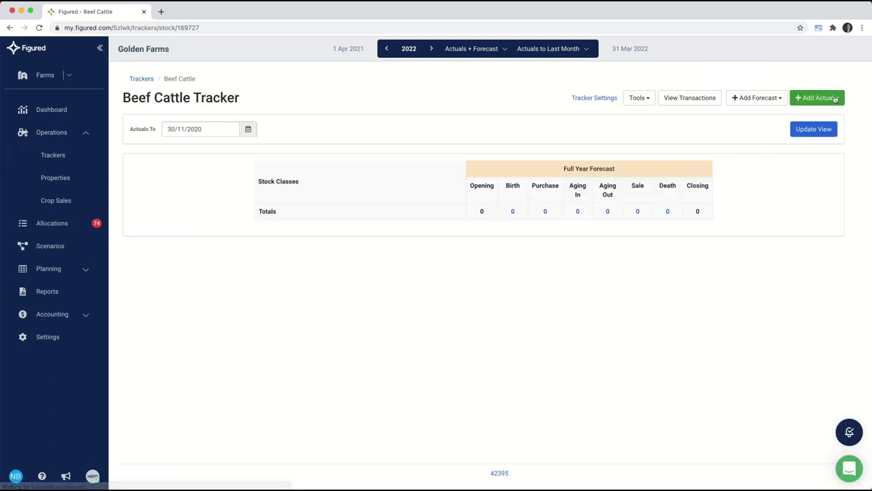
left_click(836, 98)
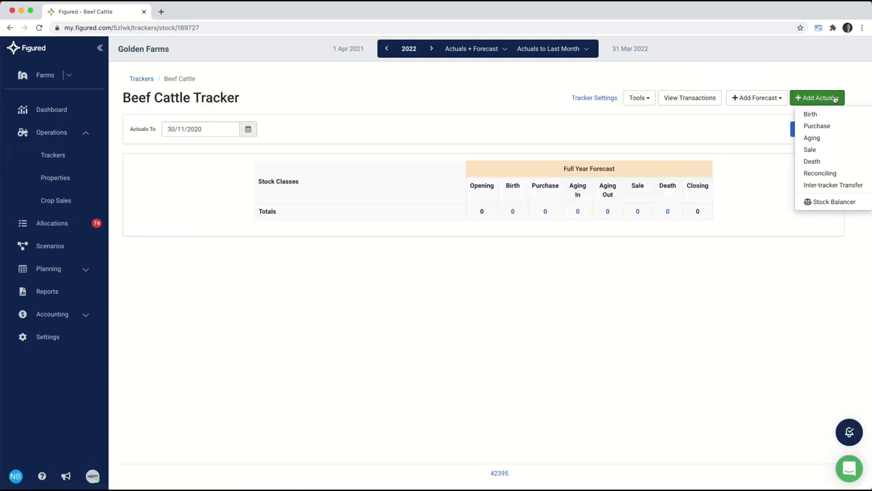
left_click(829, 151)
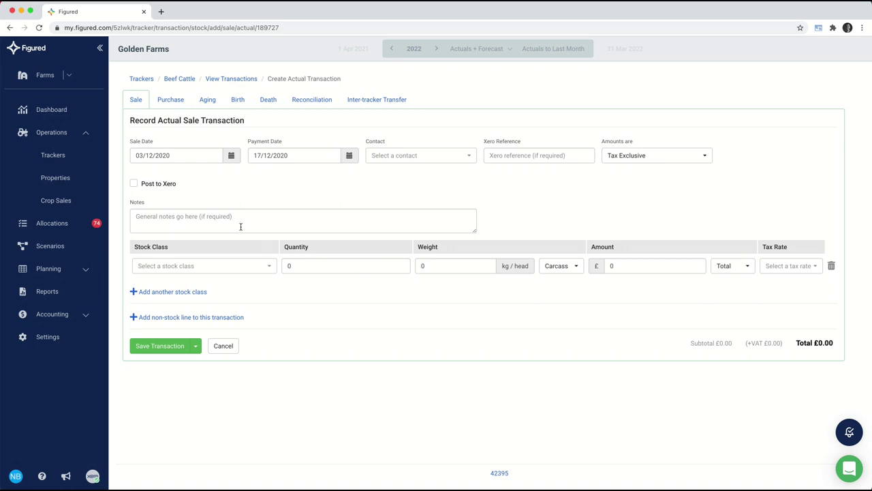
Step: Dismiss the £20.00 Drainage Rates transaction of 20 July 2019 in the Allocation Tool
left_click(79, 229)
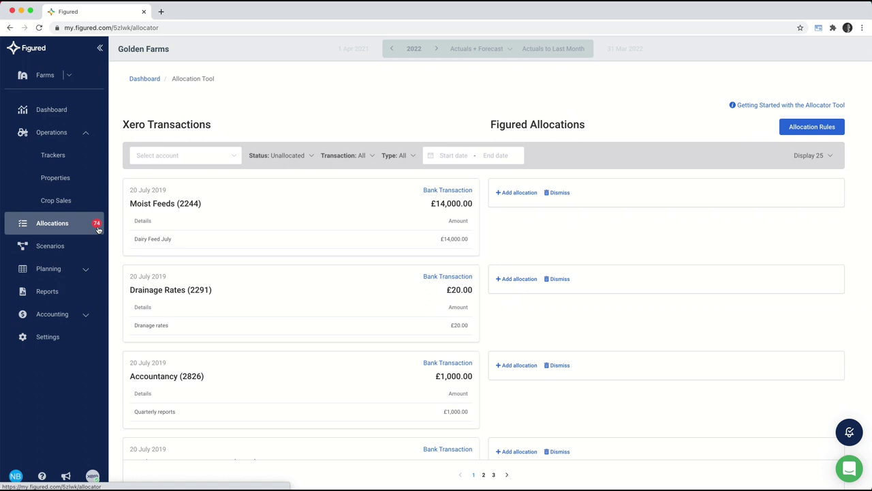
left_click(559, 286)
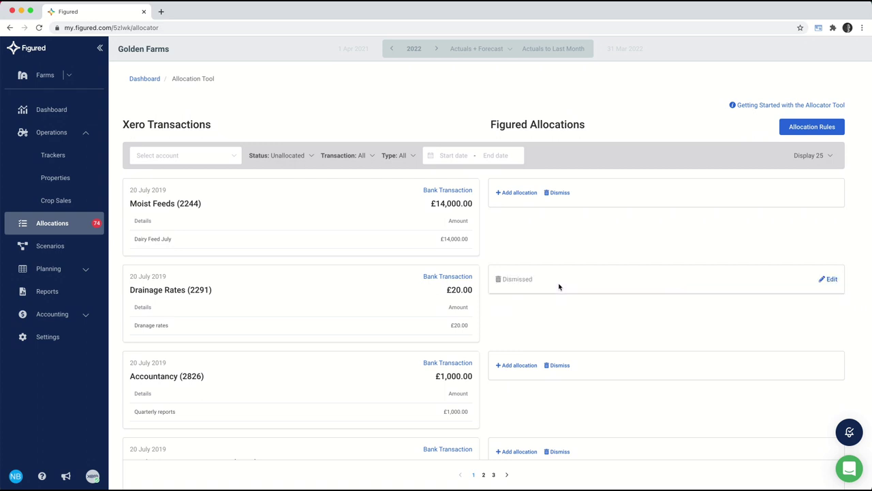
Step: Add an allocation of the £14,000.00 Moist Feeds transaction as a livestock expense to Dairy Cattle
left_click(516, 193)
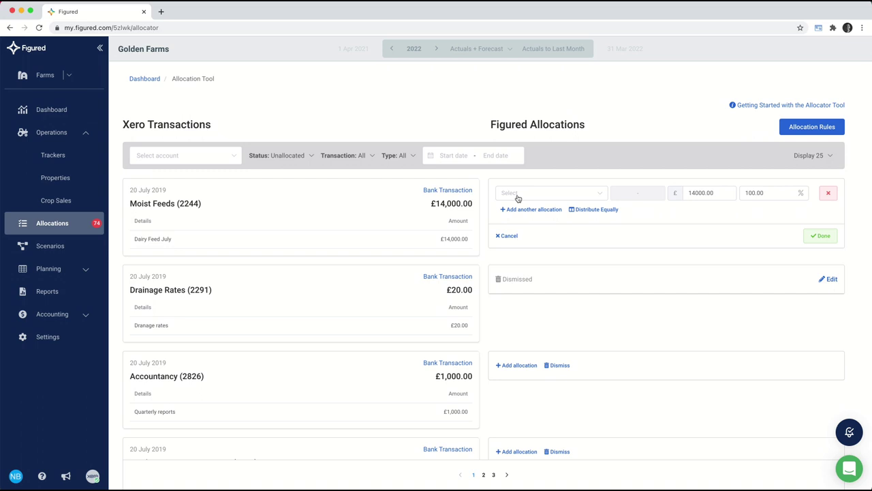
left_click(511, 194)
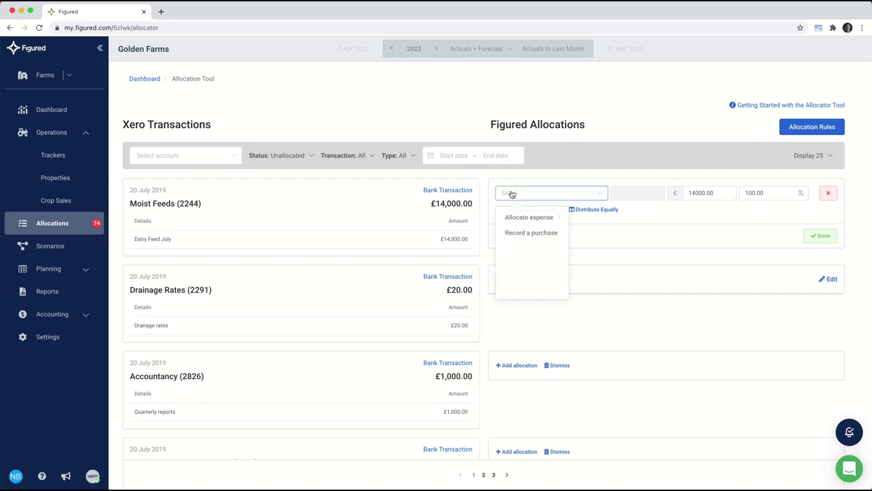
mouse_move(526, 216)
mouse_move(585, 217)
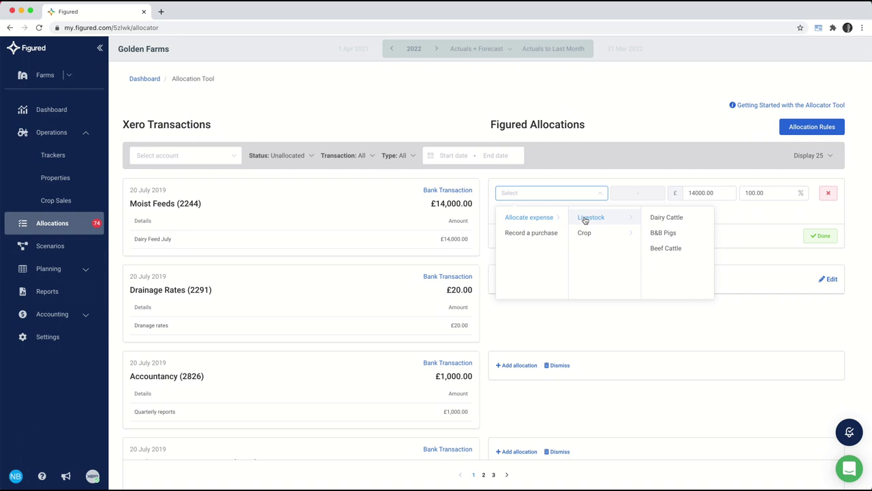
left_click(657, 219)
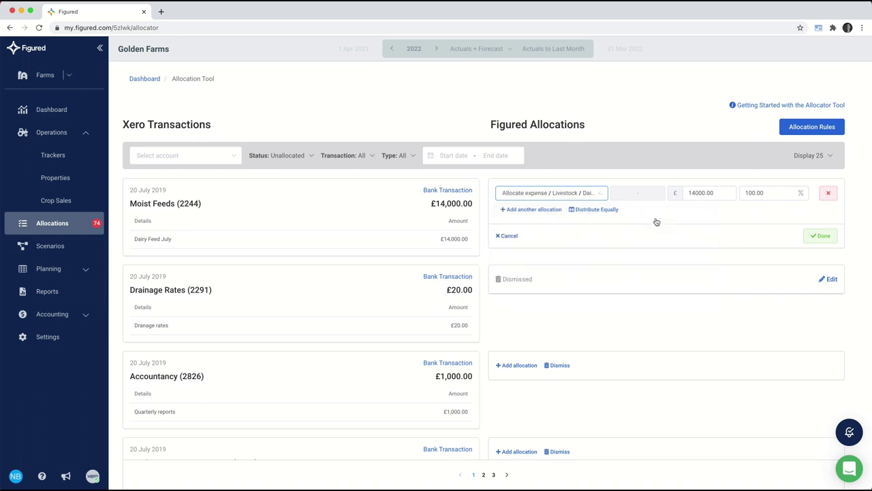
Step: Add a second livestock expense allocation to Beef Cattle, distribute the Moist Feeds amount equally, and complete the allocation
left_click(549, 211)
left_click(552, 211)
mouse_move(550, 234)
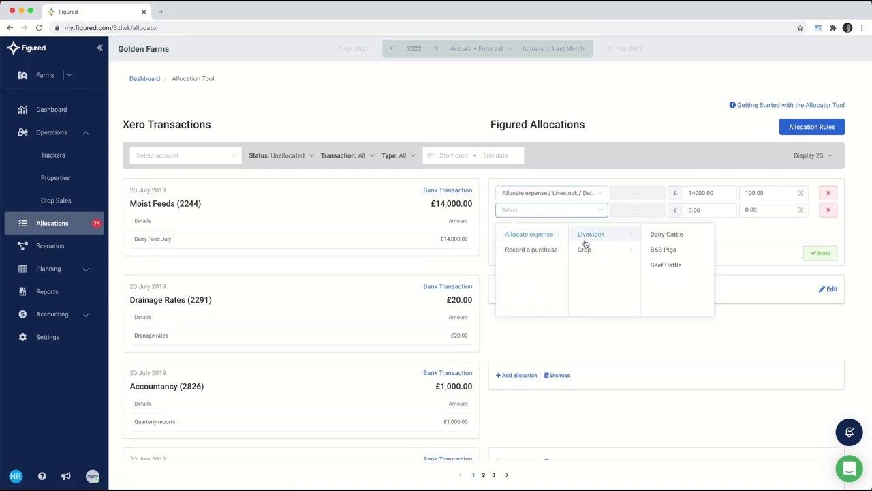
mouse_move(586, 249)
mouse_move(638, 240)
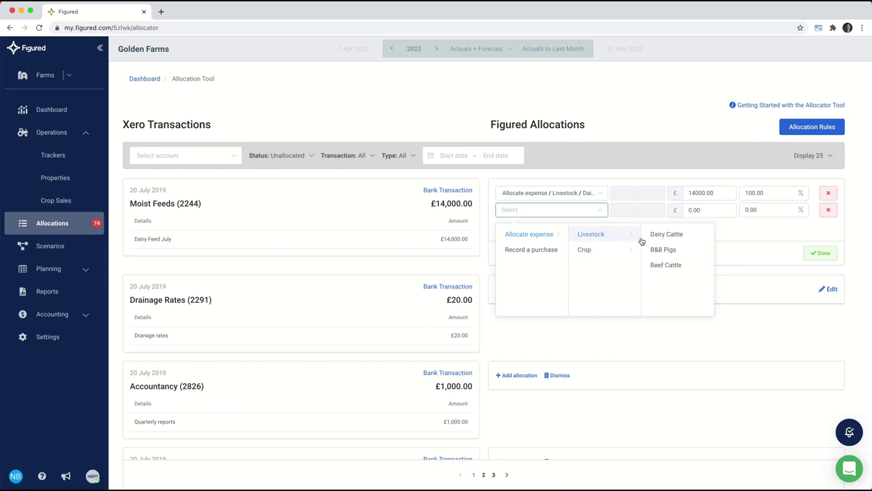
left_click(668, 265)
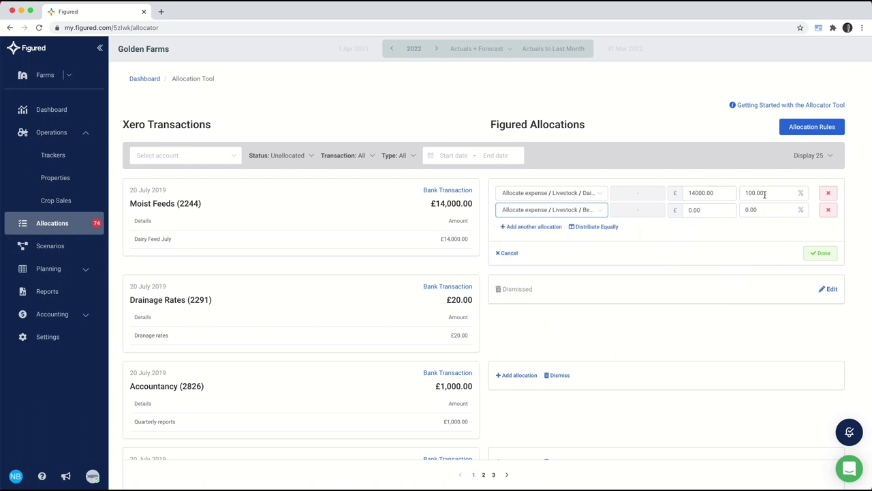
left_click(614, 231)
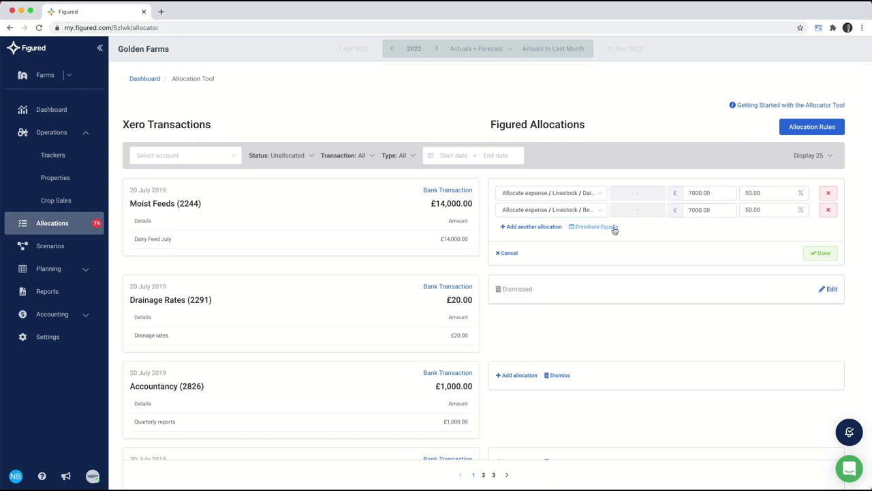
left_click(820, 255)
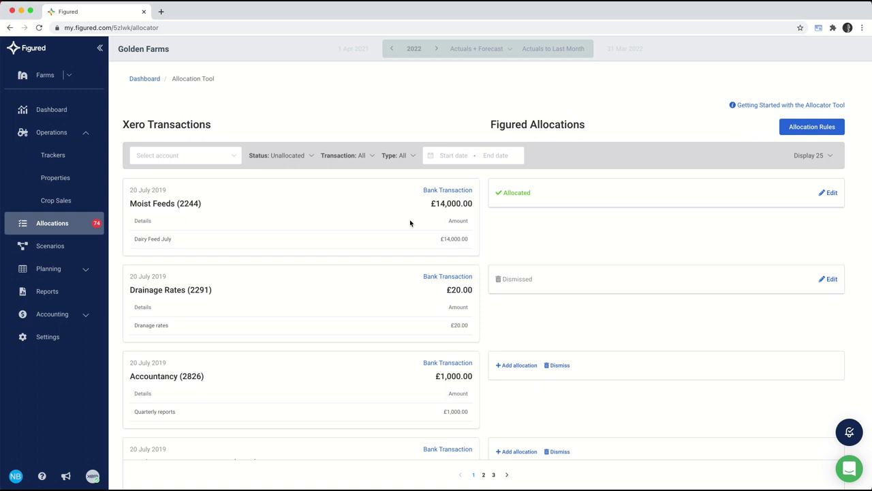
Step: Try to view the Moist Feeds bank transaction in Xero, and open the list of allocation rules
left_click(447, 192)
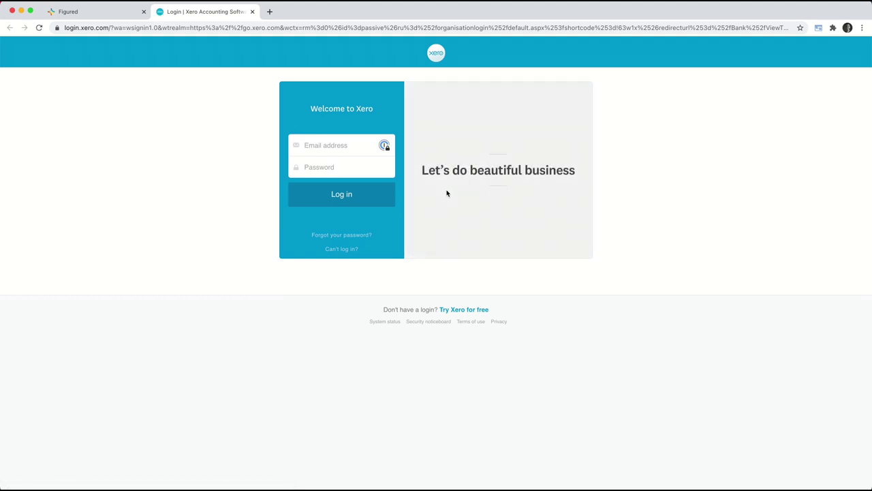
key("super+w")
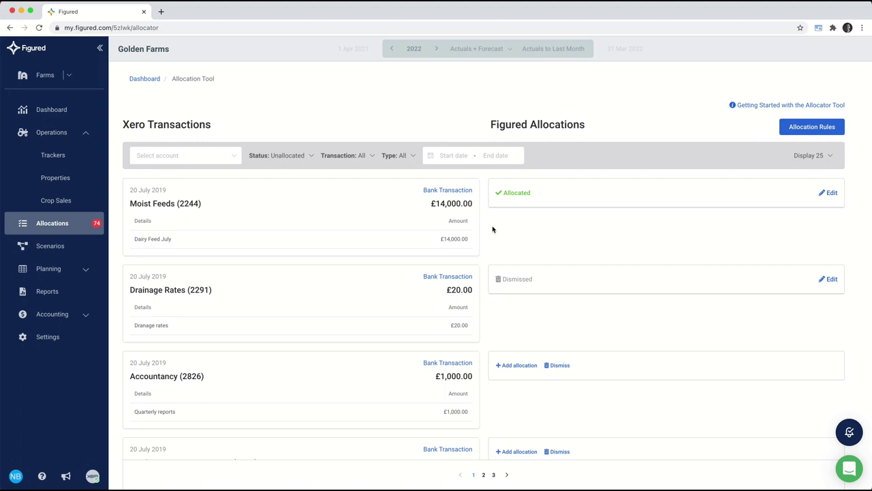
left_click(826, 134)
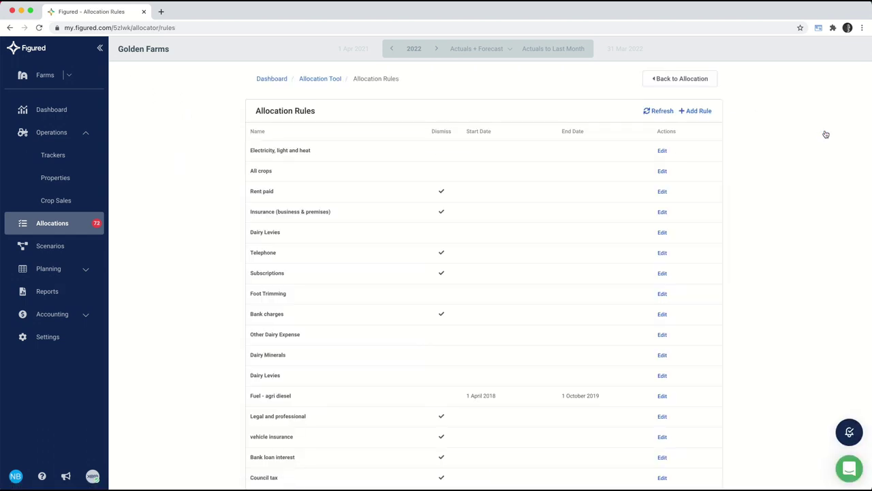
Step: Start a new Allocate-type allocation rule covering any account with the tracking option Wheat 2020
left_click(709, 113)
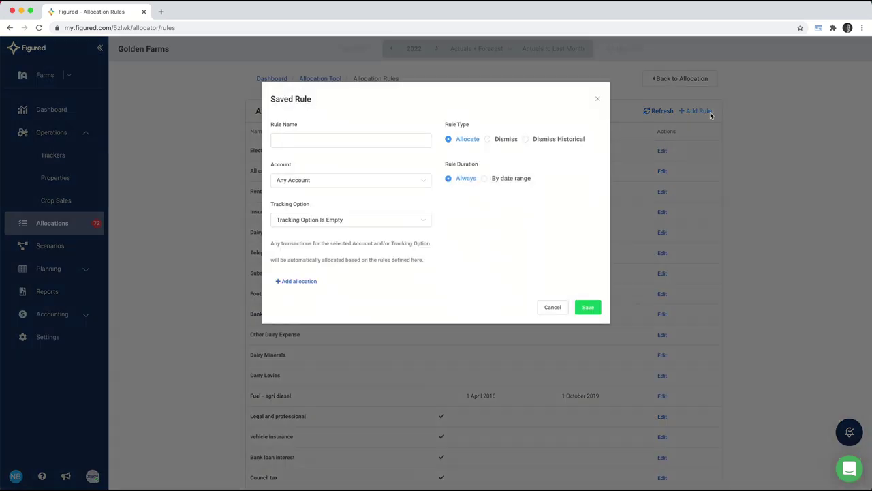
left_click(370, 180)
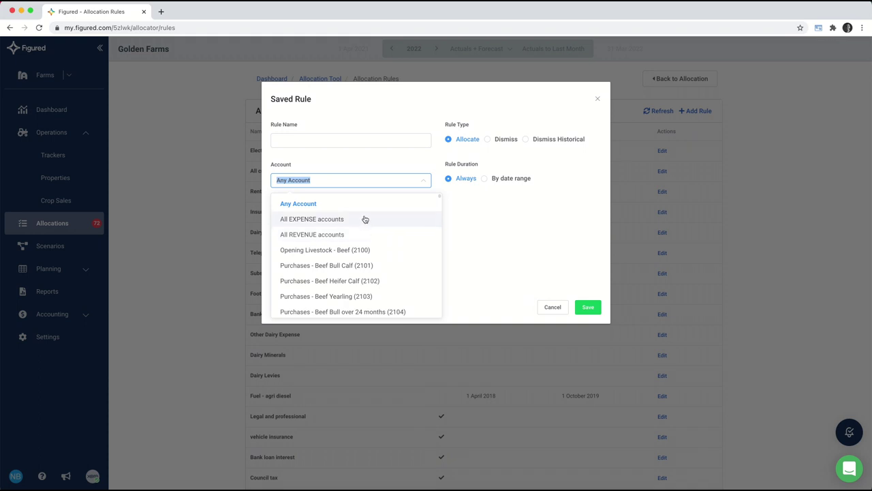
left_click(479, 247)
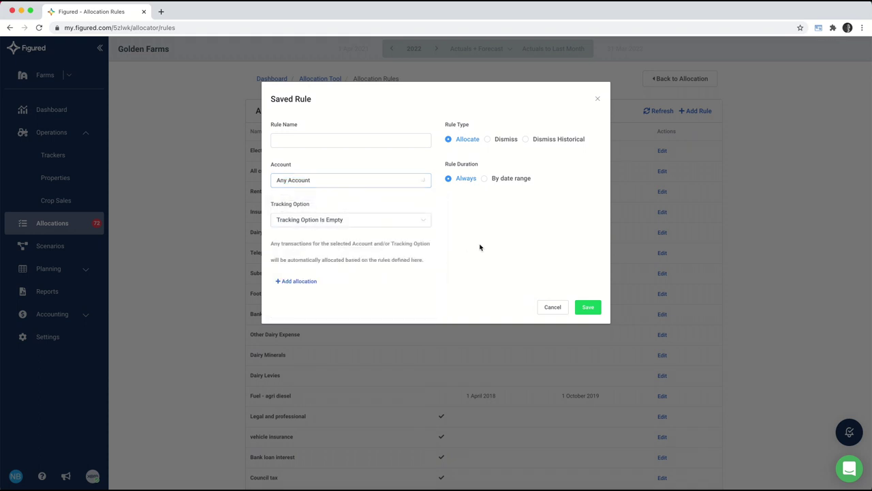
left_click(377, 228)
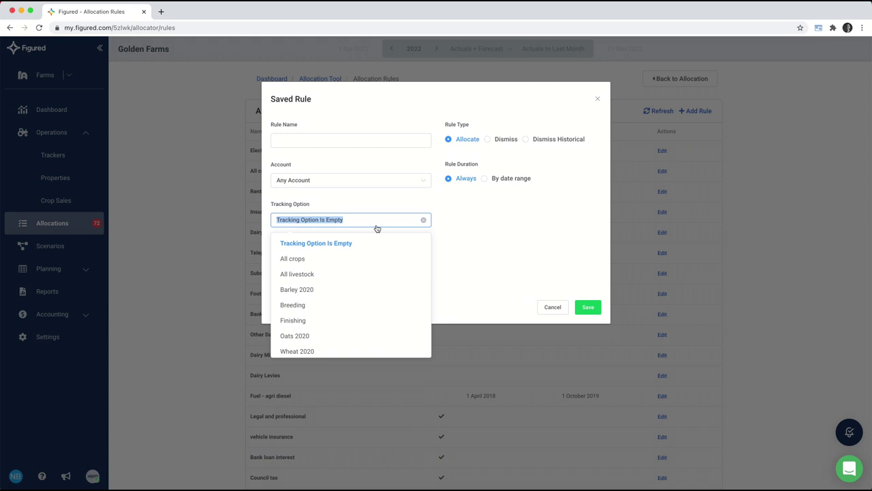
scroll(341, 302, "down", 2)
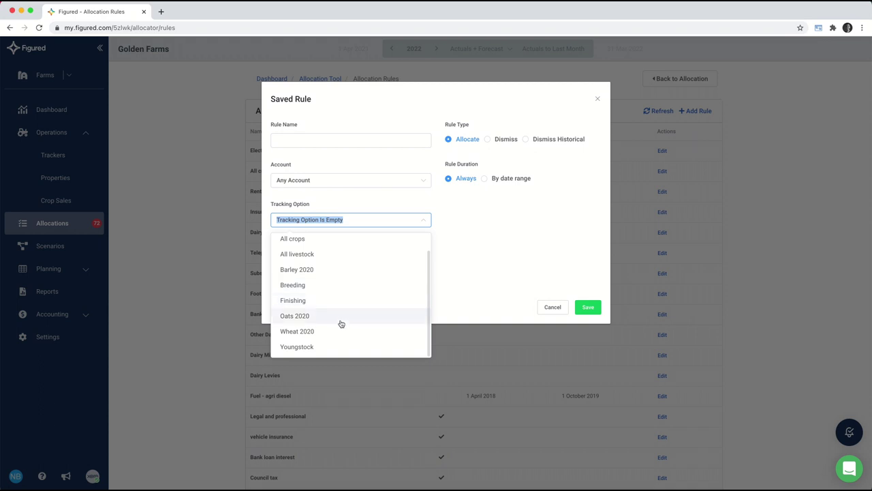
left_click(338, 331)
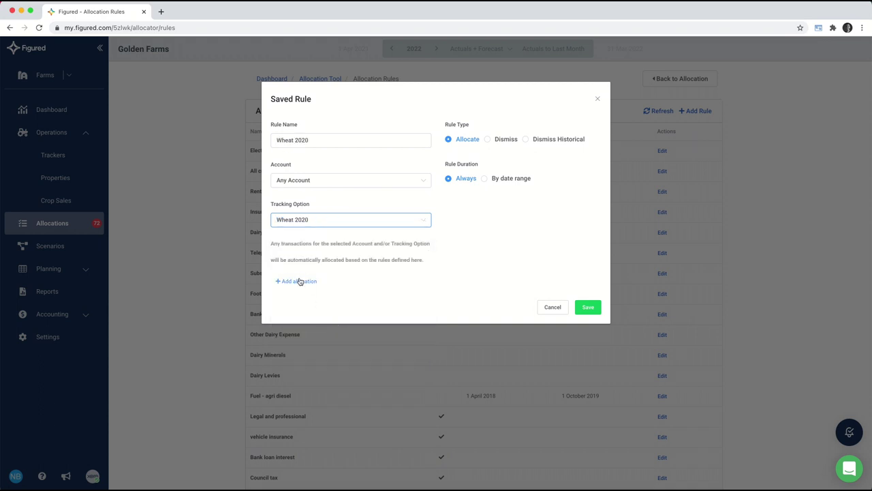
Step: Clear the new rule's tracking option, set its account to Drainage Rates (2291), and save it as a Dismiss rule
left_click(413, 223)
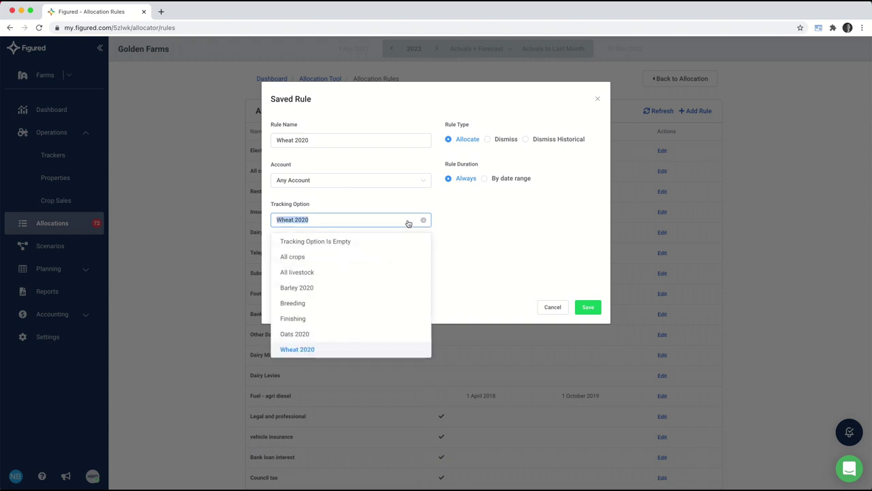
left_click(424, 223)
left_click(384, 185)
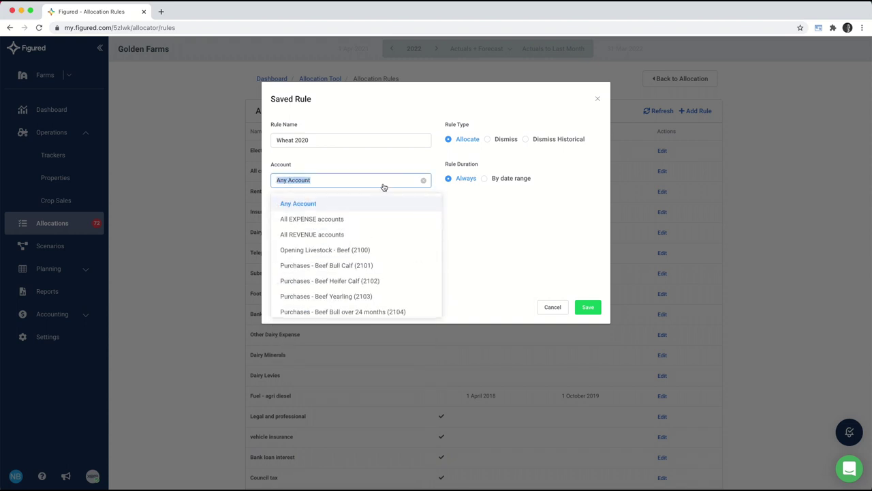
type("drain")
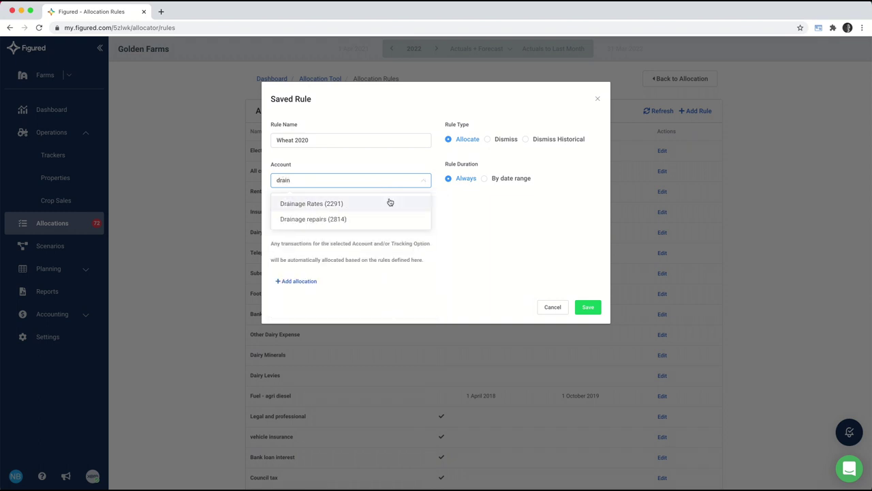
left_click(389, 203)
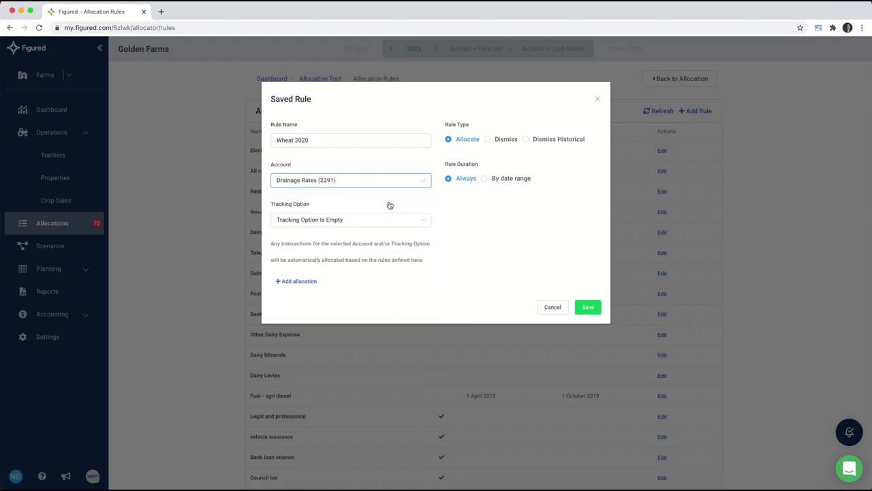
left_click(499, 142)
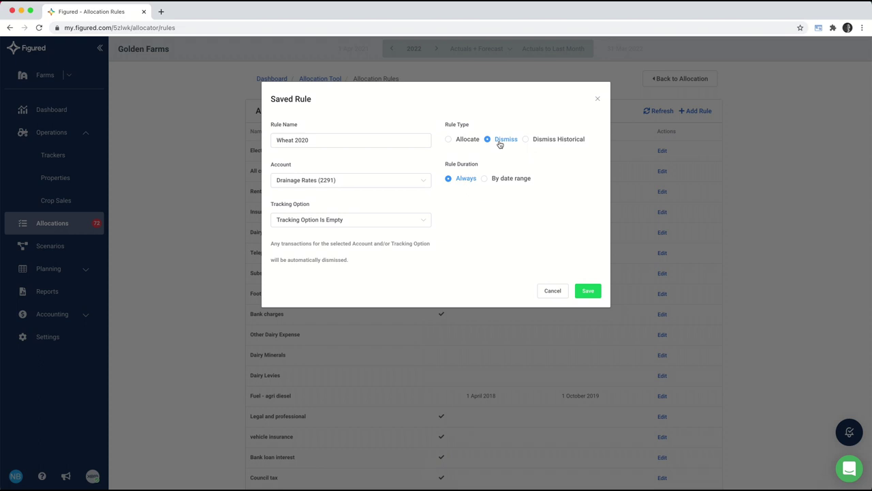
left_click(586, 291)
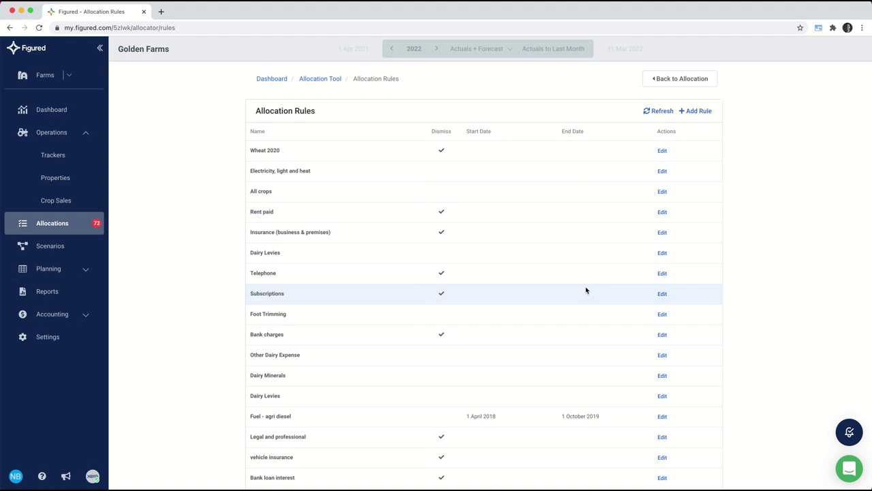
Step: View the list of available reports, and open the 5 year status quo scenario
left_click(60, 293)
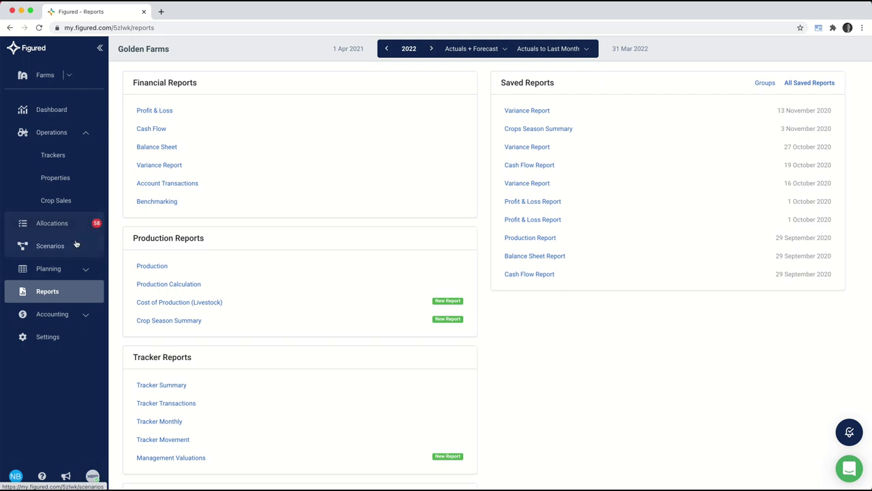
left_click(75, 246)
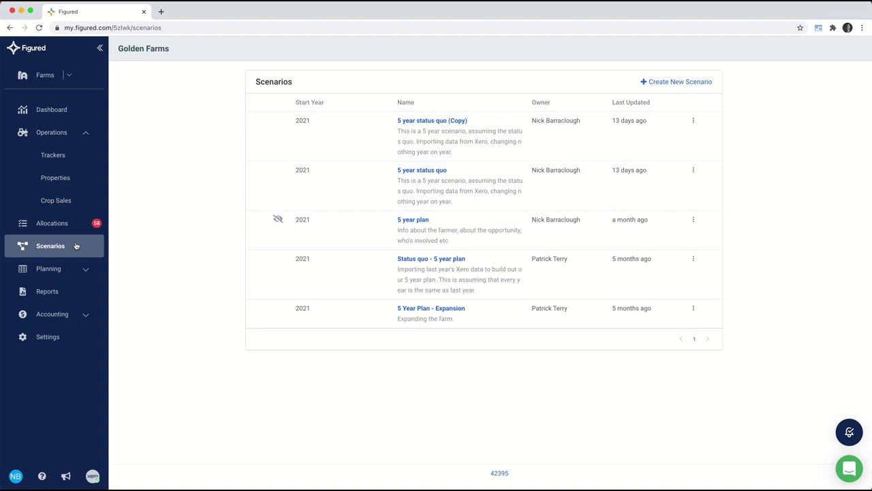
left_click(430, 175)
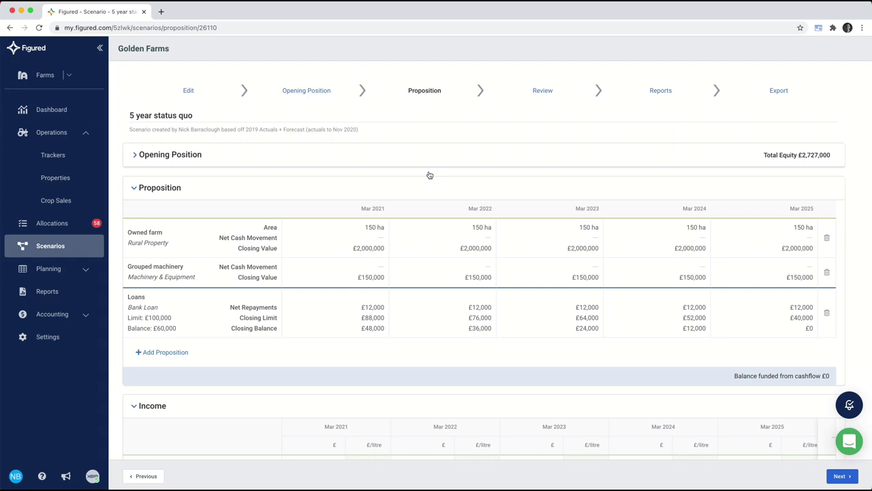
Step: Try a 0% spread from 2021 on the scenario's Other Income amounts, and discard the changes
scroll(429, 175, "down", 5)
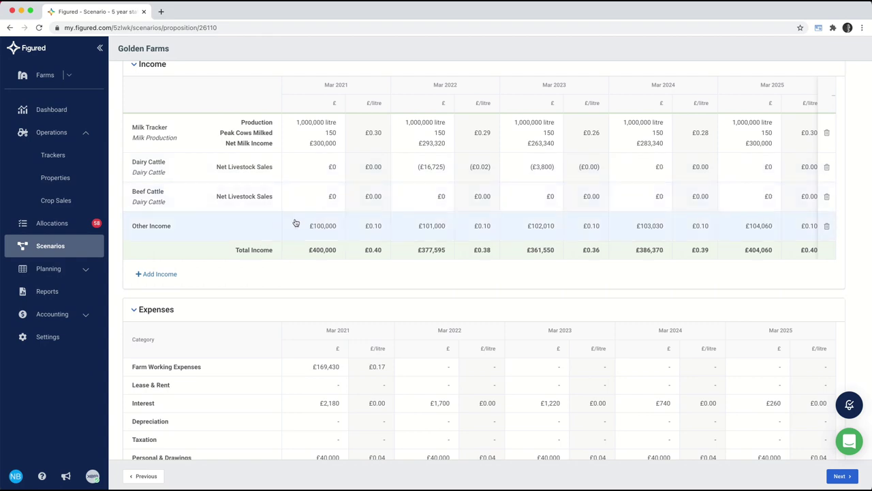
left_click(244, 227)
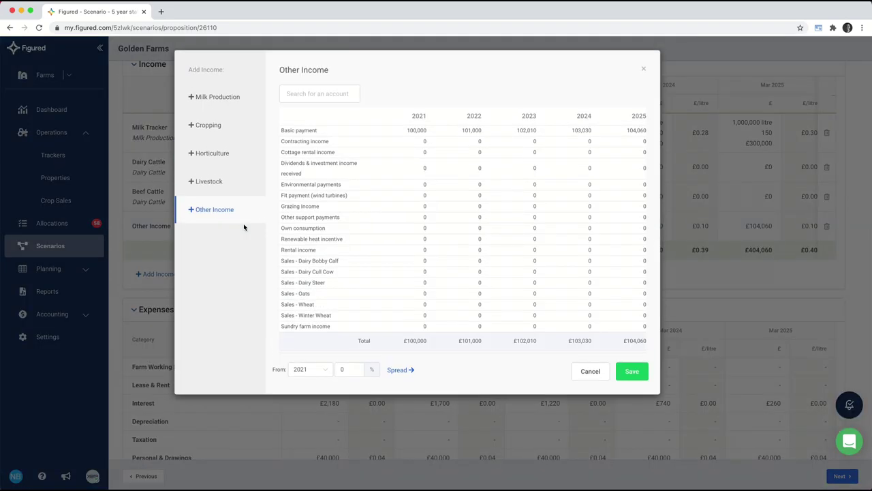
left_click(398, 370)
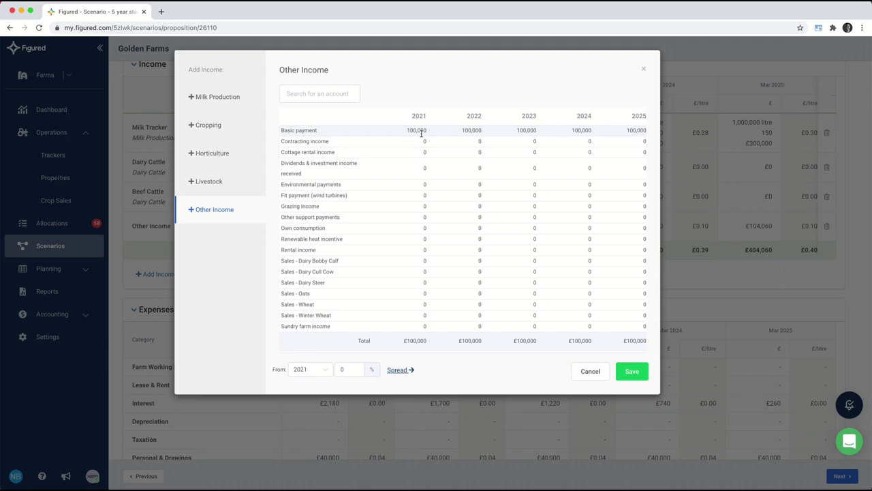
left_click(591, 377)
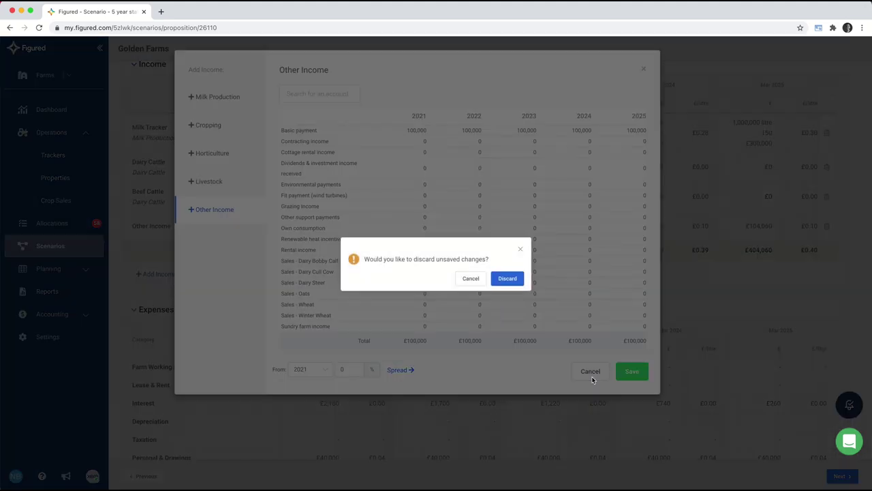
left_click(518, 282)
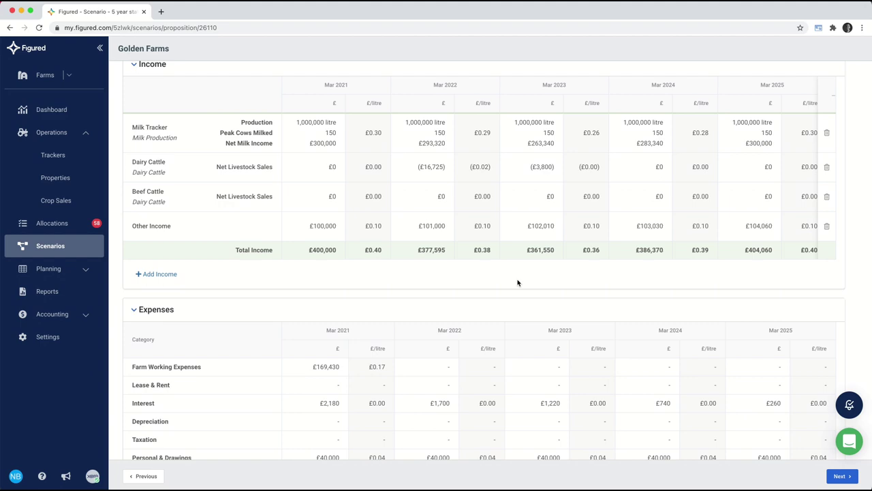
Step: Examine the 5 year status quo scenario's summary report, including the farm and financial summaries and the yearly performance charts
scroll(517, 283, "up", 5)
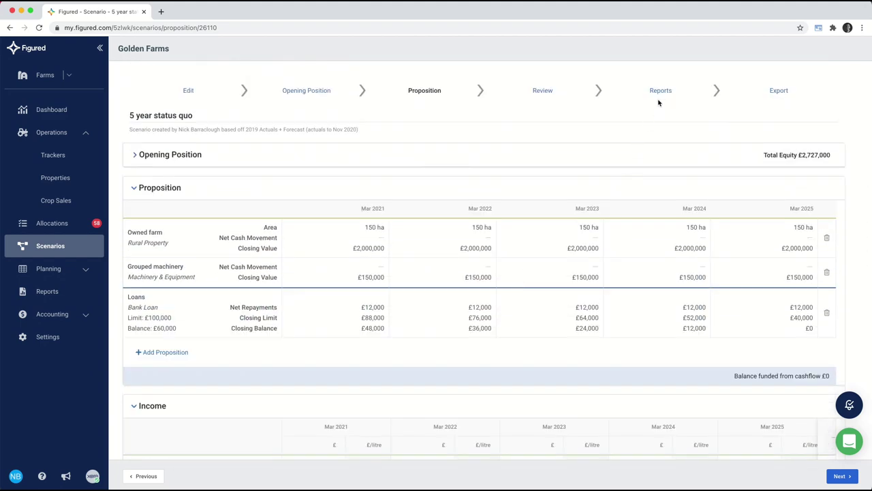
left_click(660, 94)
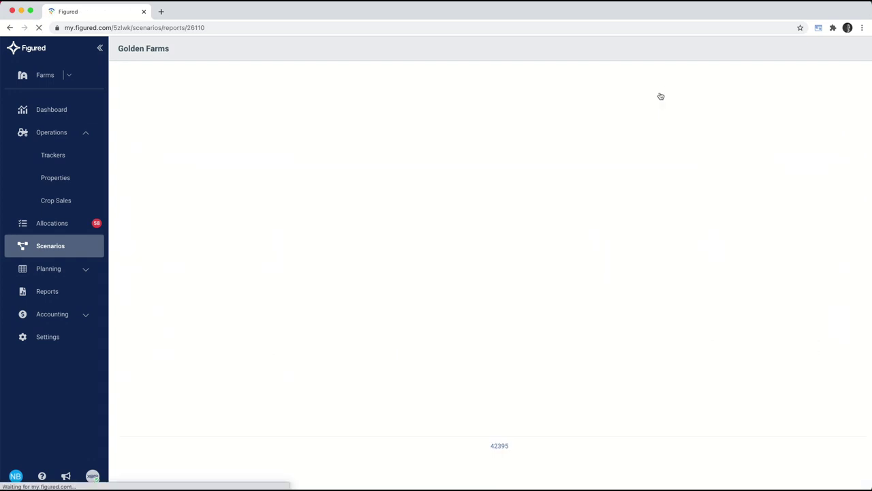
left_click(134, 249)
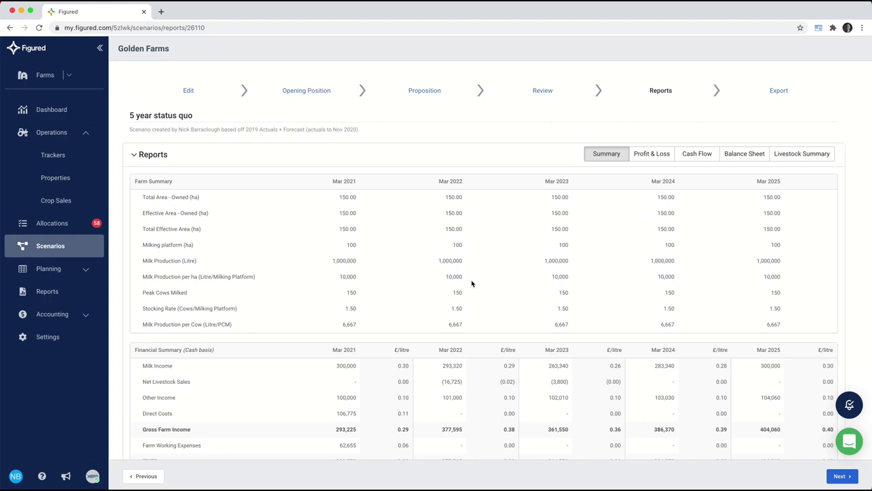
scroll(472, 283, "down", 2)
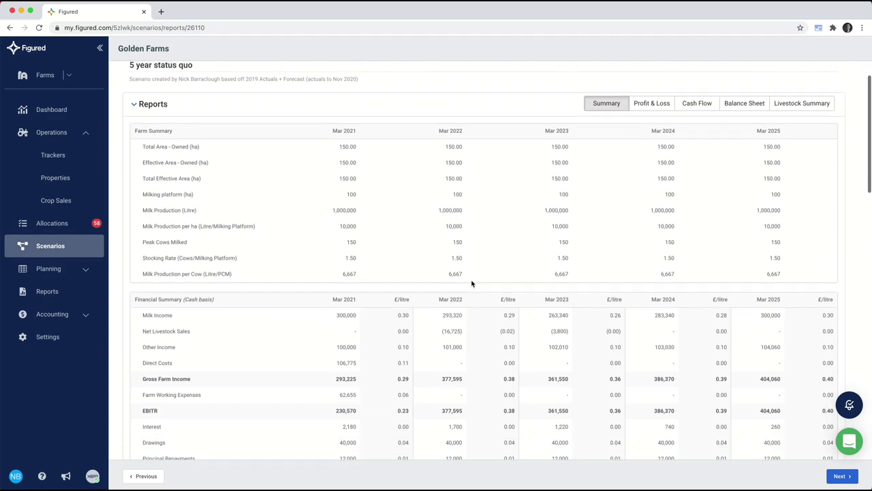
scroll(458, 276, "down", 10)
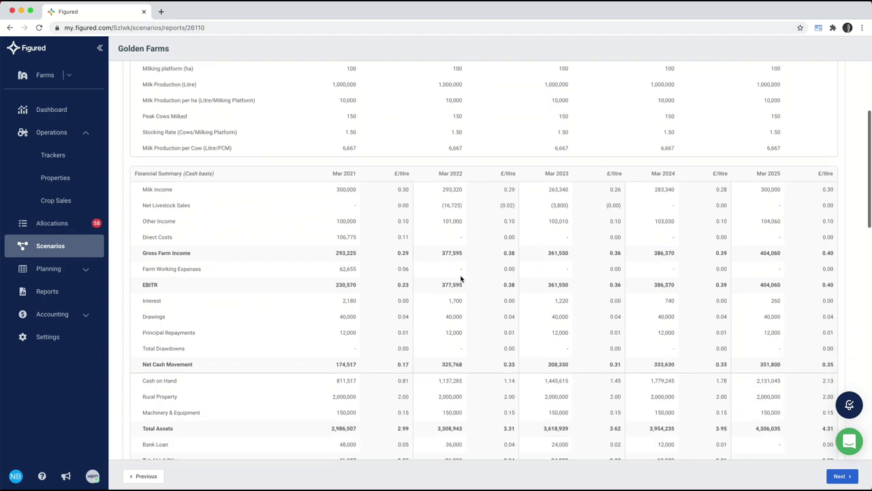
scroll(460, 275, "down", 10)
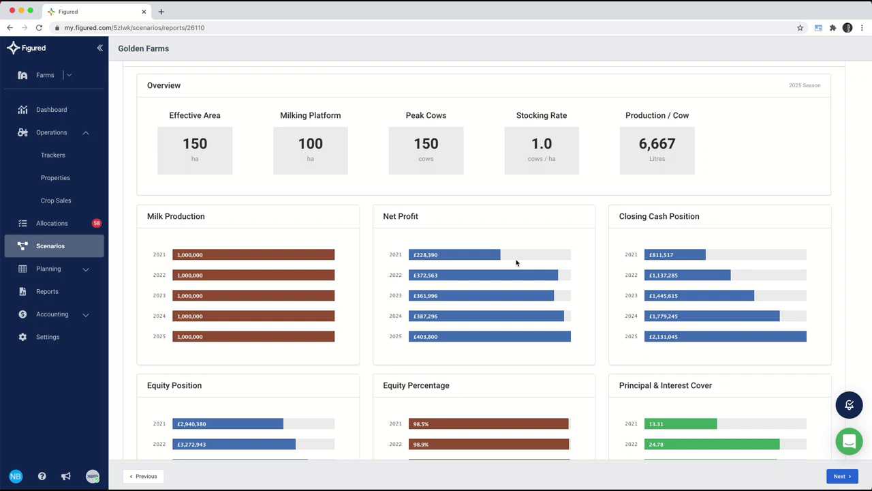
scroll(516, 261, "down", 1)
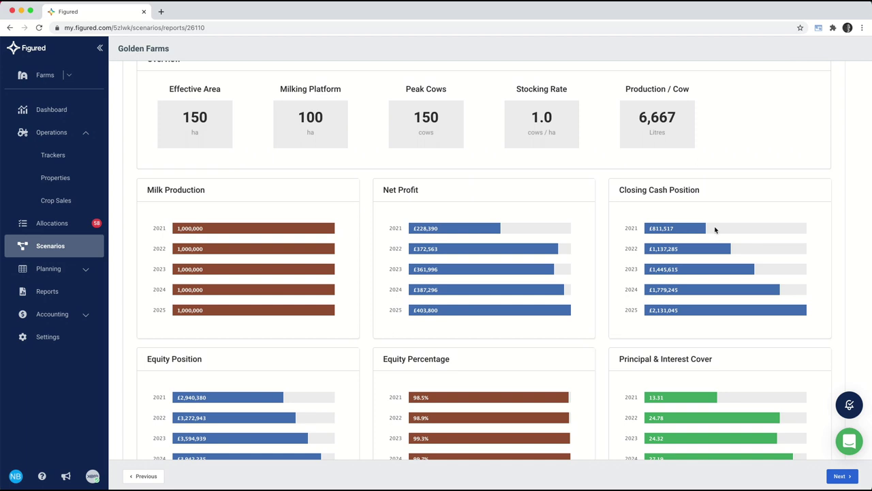
scroll(715, 229, "down", 3)
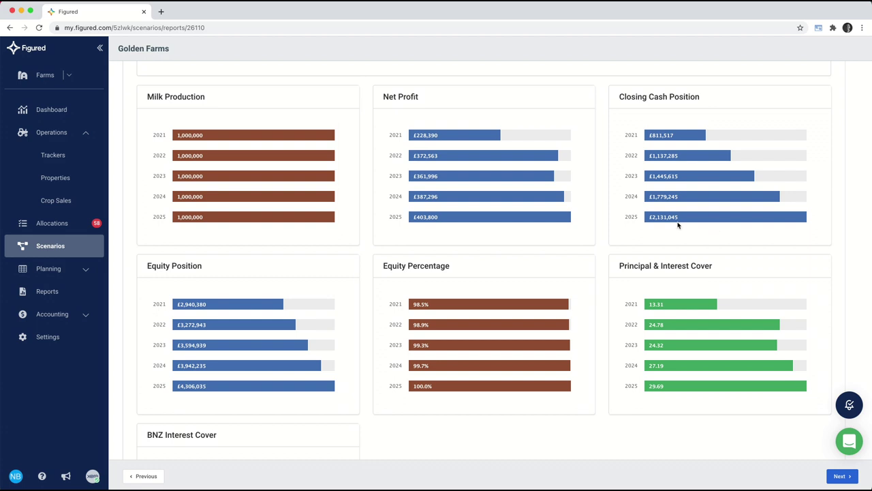
scroll(428, 320, "up", 2)
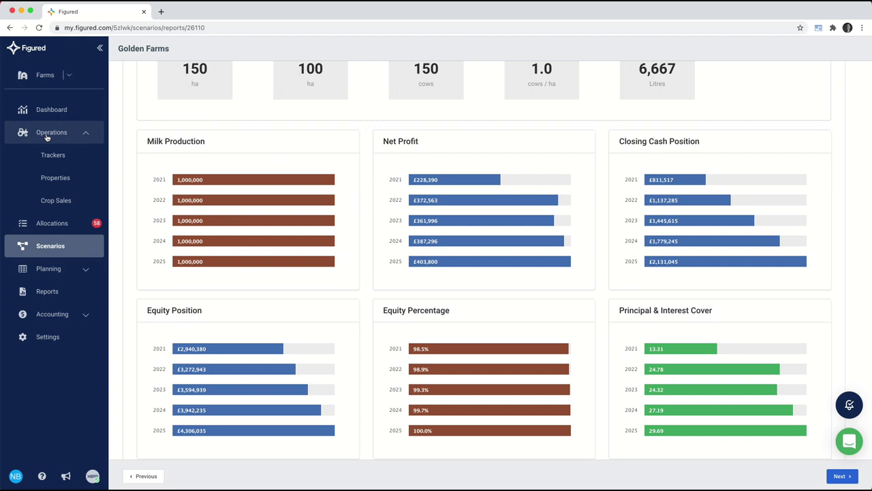
Step: Review the operating expenses in the 2021 Planning Grid with the Other Income group collapsed
left_click(68, 270)
left_click(73, 233)
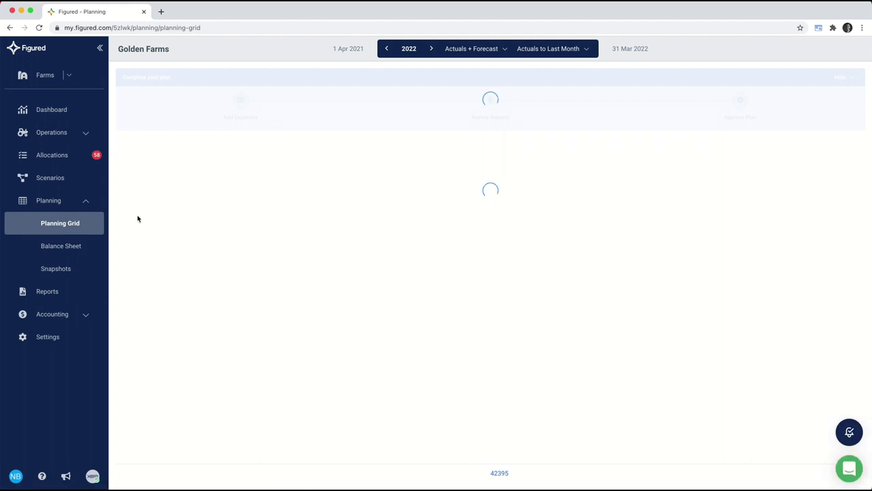
left_click(388, 51)
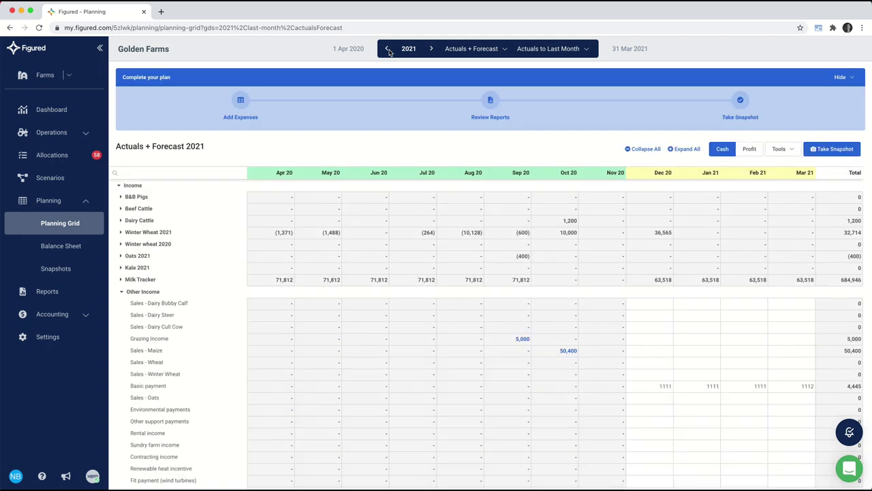
left_click(123, 292)
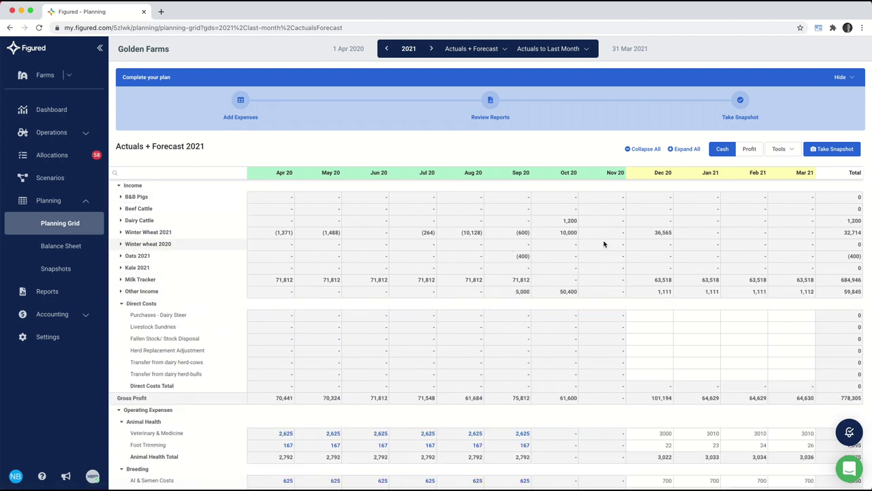
scroll(613, 272, "down", 3)
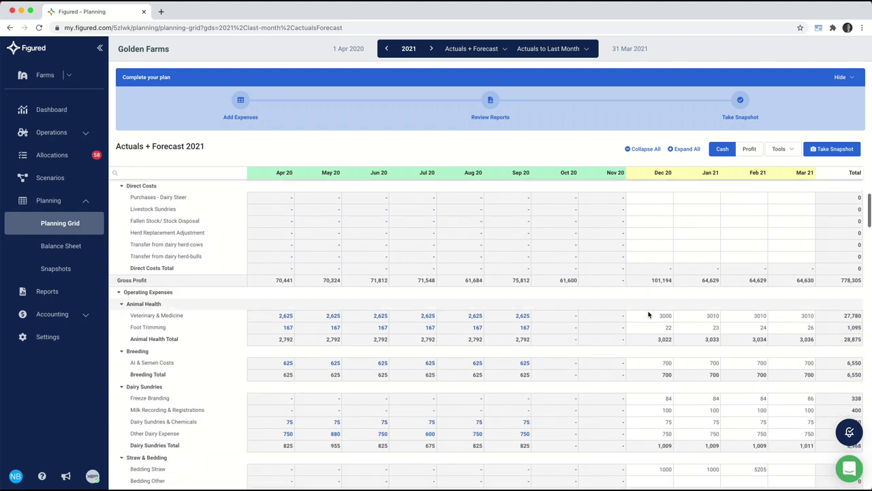
scroll(609, 355, "down", 1)
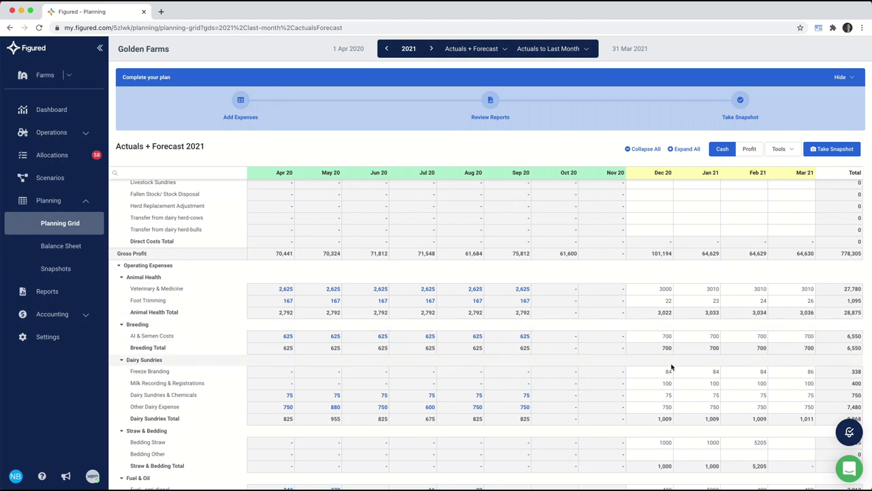
scroll(671, 368, "down", 1)
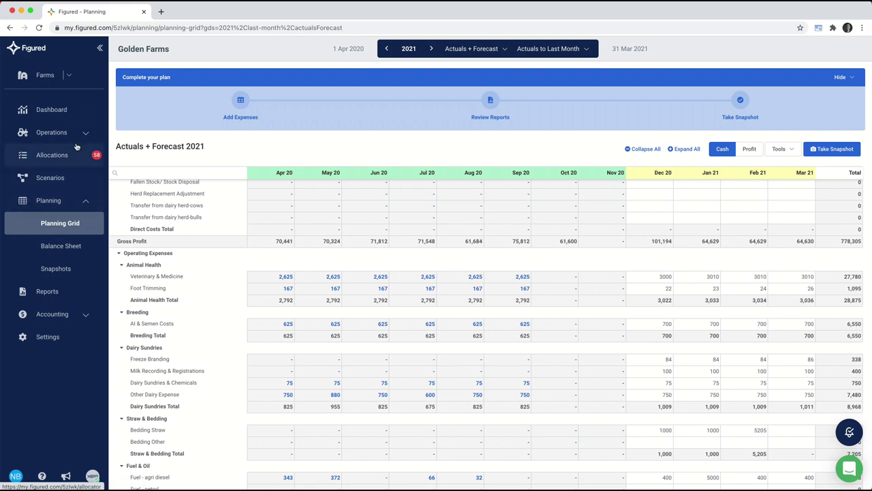
Step: Spread £500 across the Dairy Sundries & Chemicals expenses from Dec 20 onwards, using the Curve option
left_click(55, 132)
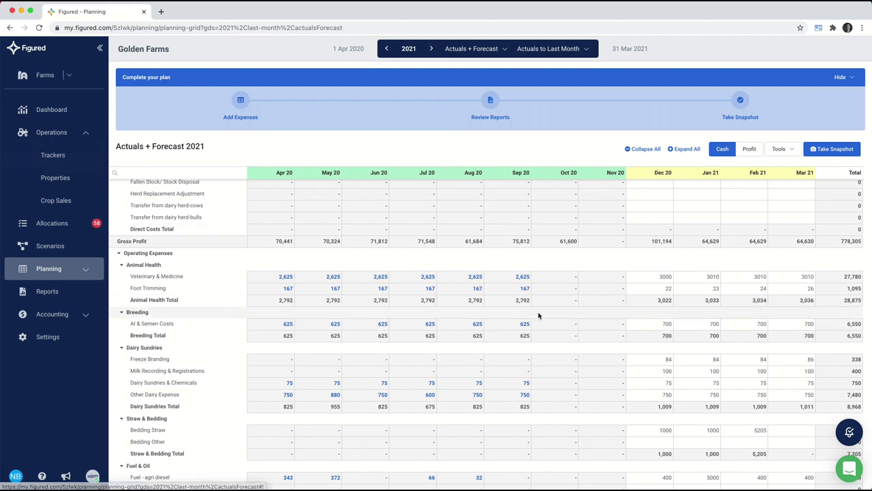
scroll(561, 306, "down", 1)
scroll(561, 306, "down", 2)
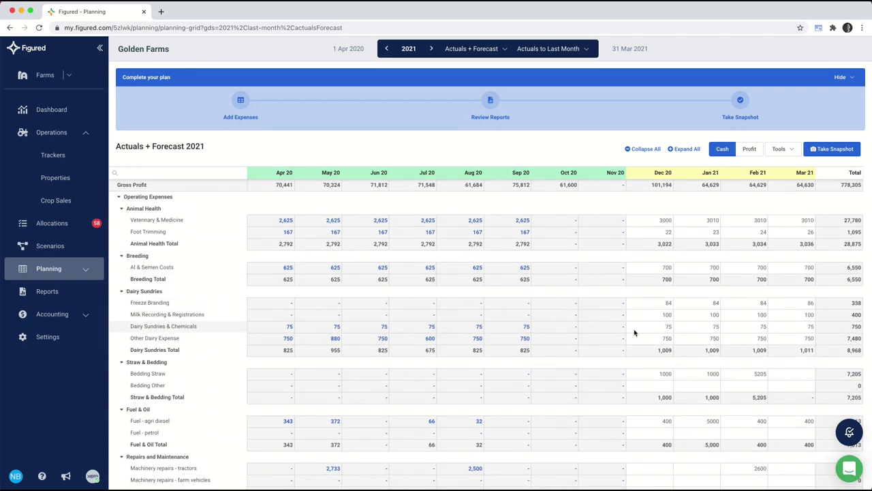
left_click(634, 329)
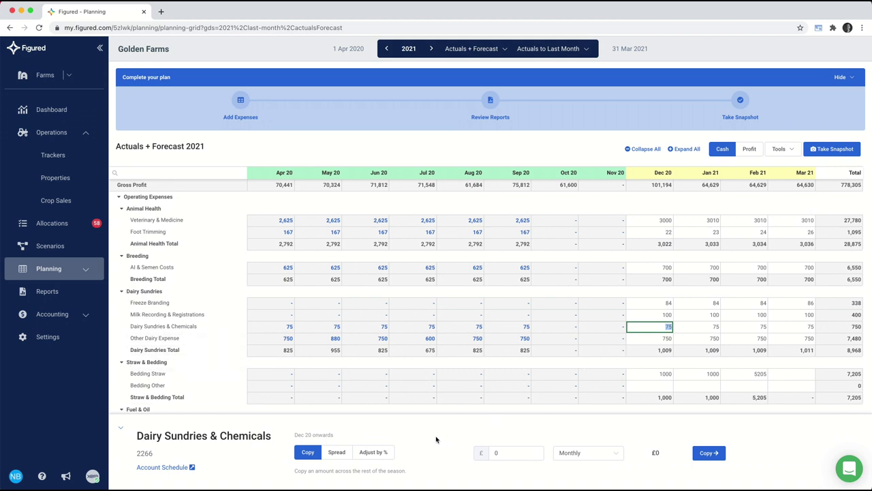
left_click(338, 455)
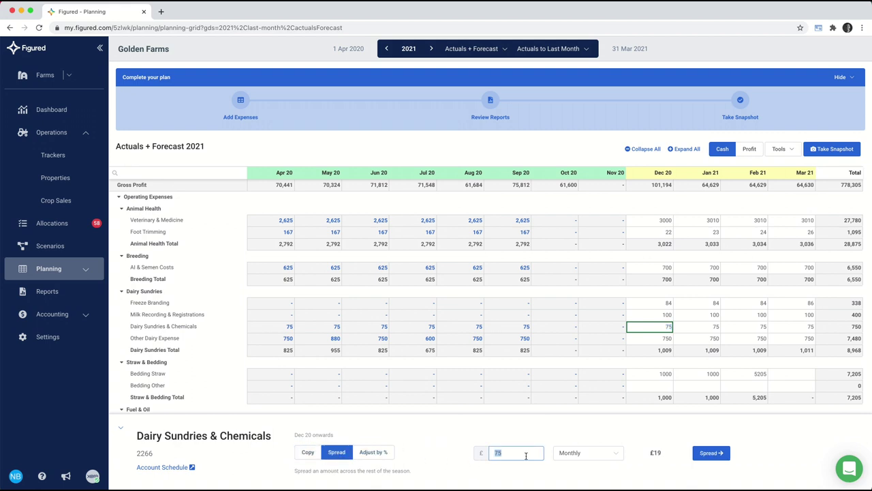
left_click(585, 455)
left_click(579, 429)
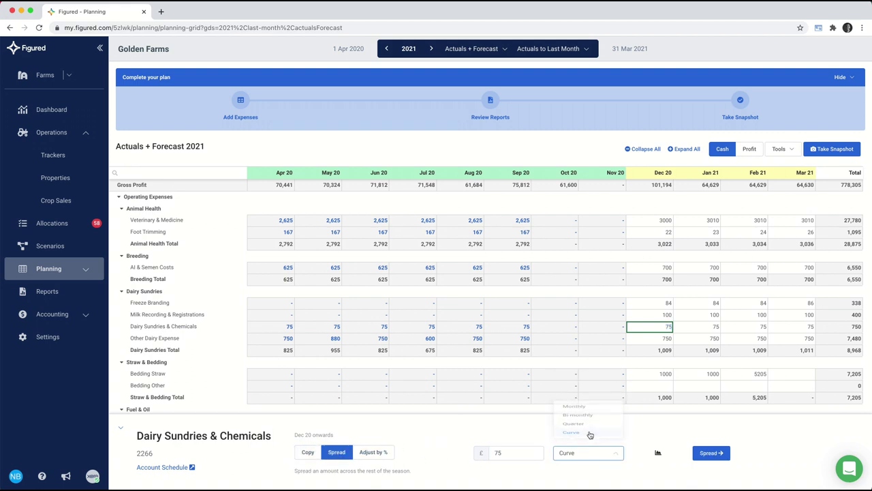
left_click(504, 451)
key("Left")
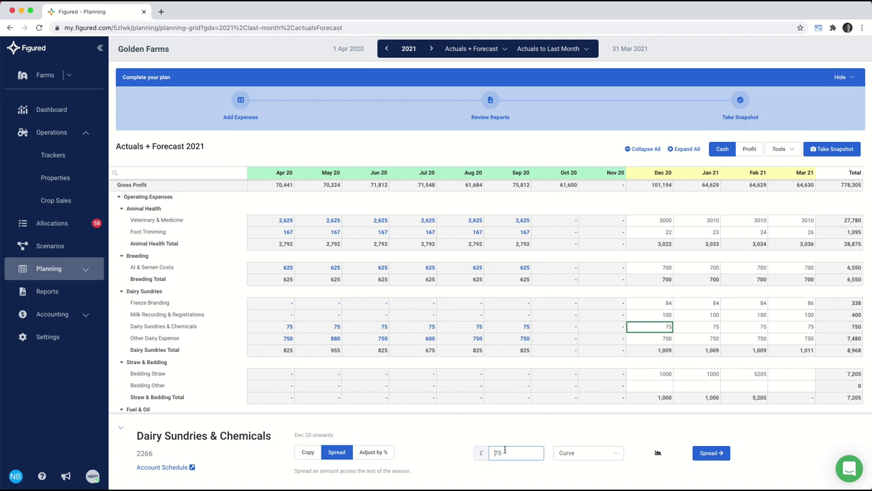
key("Delete")
key("Delete")
type("500")
left_click(714, 457)
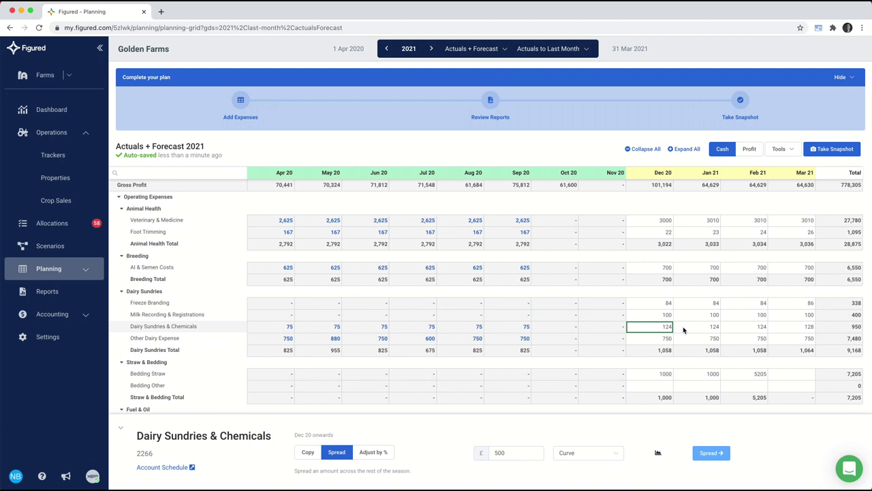
Step: Open the snapshot form for the 2021 season, and cancel it without taking a snapshot
scroll(683, 330, "up", 5)
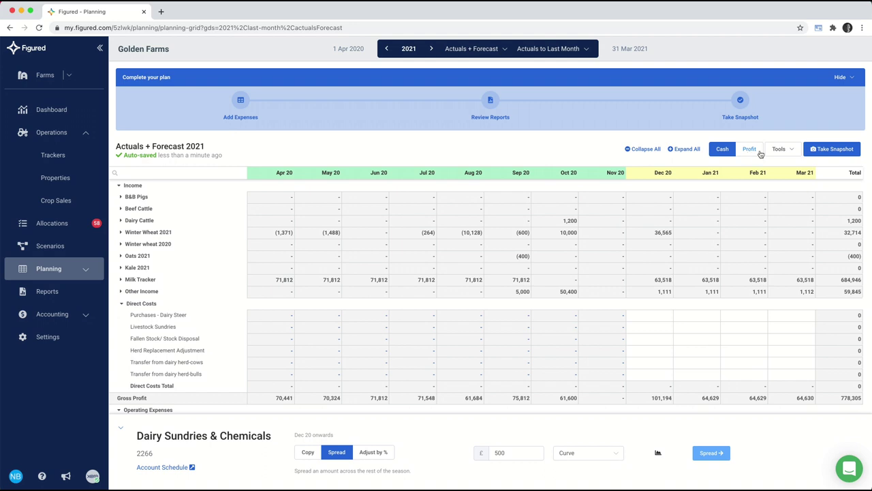
left_click(813, 154)
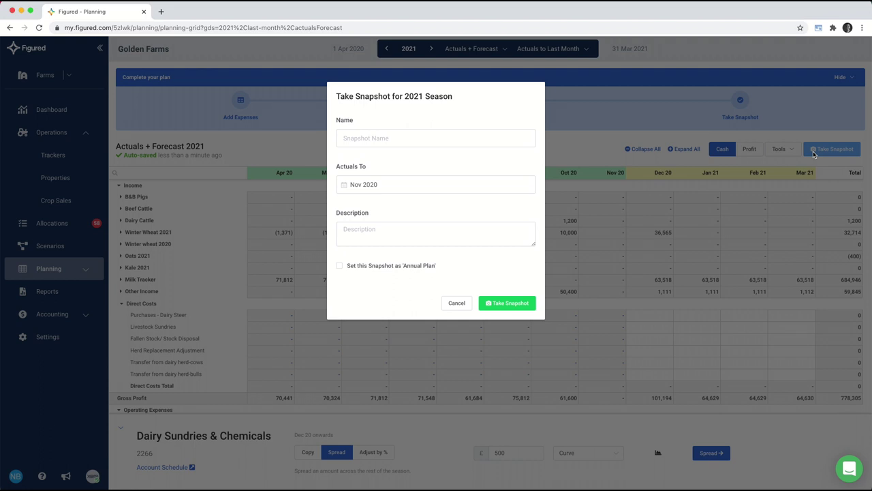
left_click(455, 303)
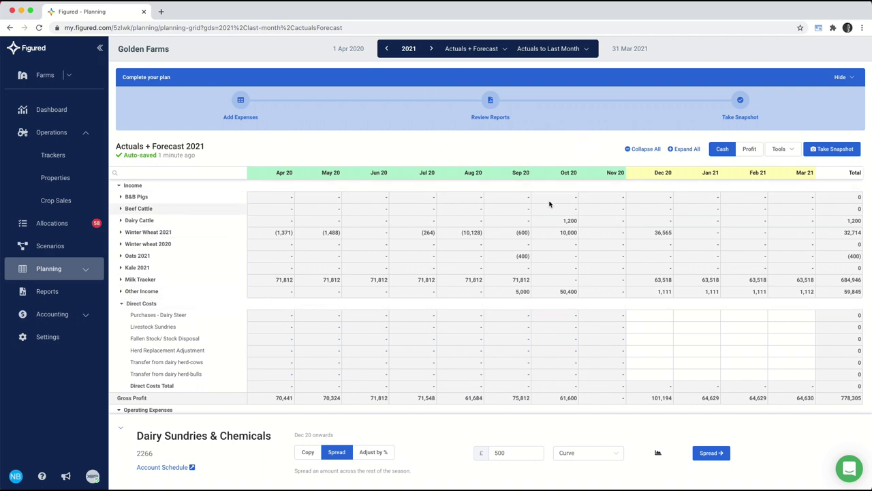
Step: Switch the planning grid to 2022, and review the Last Year Actuals, Snapshot and From file options for importing accounts
left_click(433, 50)
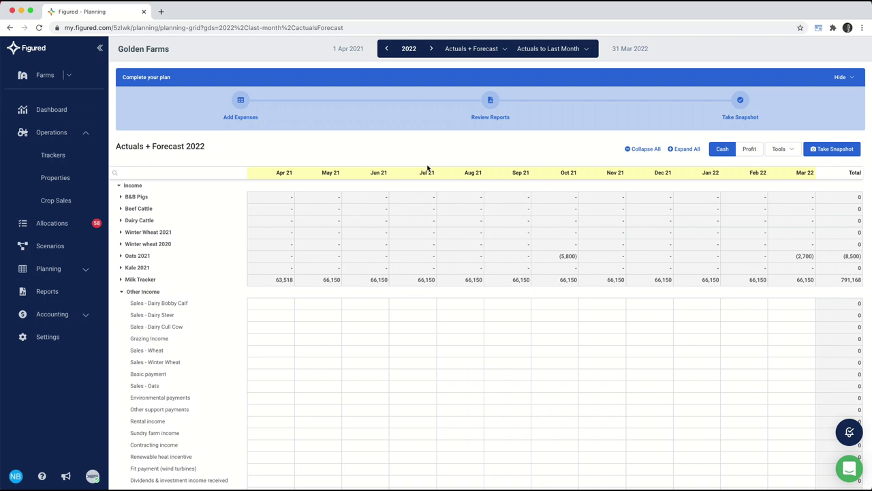
left_click(776, 150)
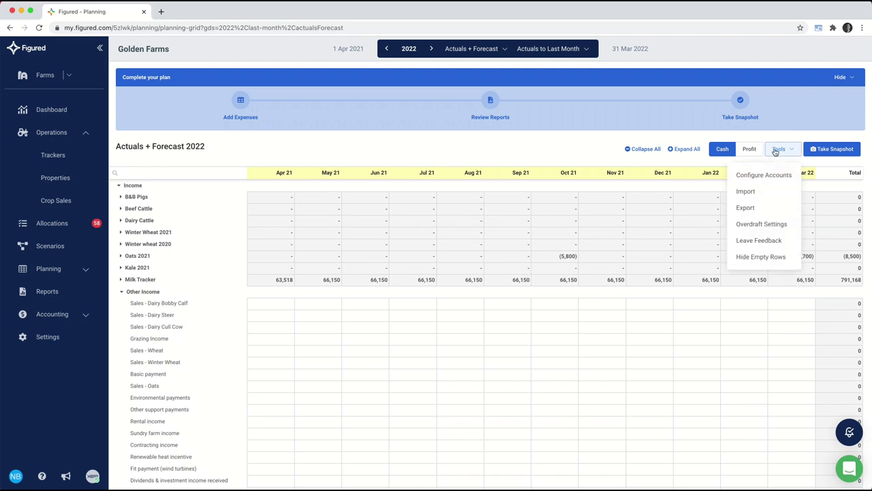
left_click(772, 192)
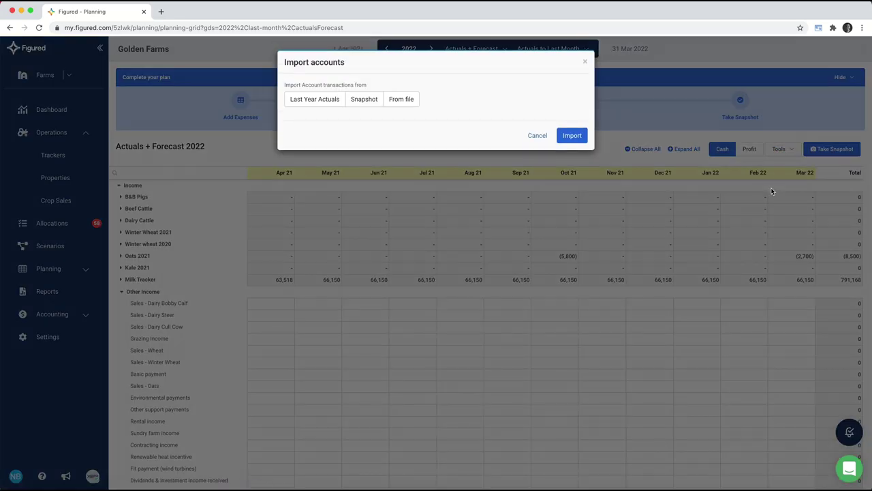
left_click(334, 106)
left_click(352, 106)
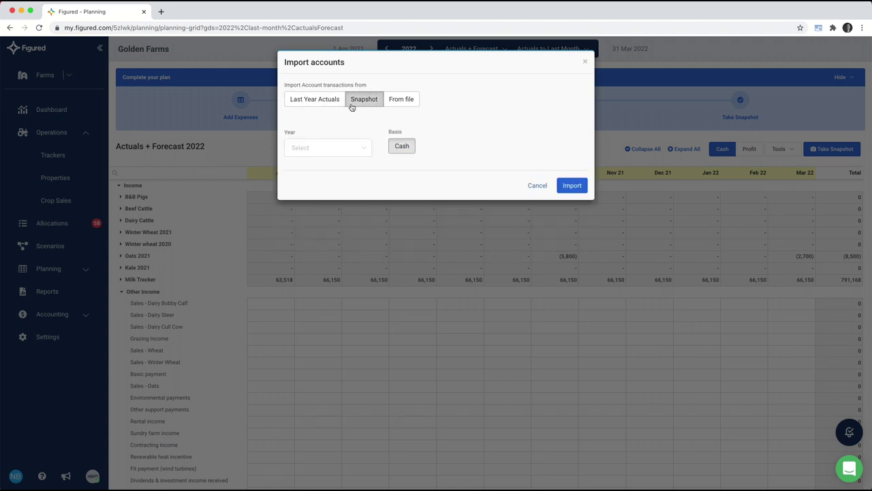
left_click(345, 145)
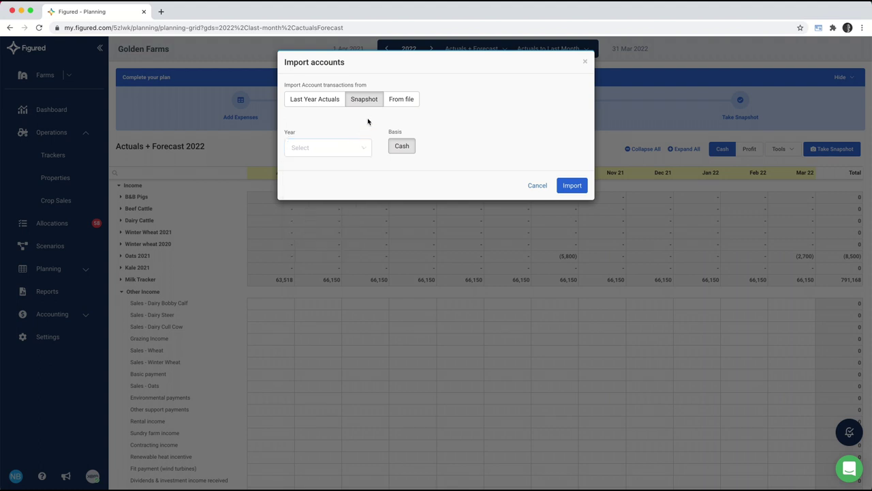
left_click(399, 102)
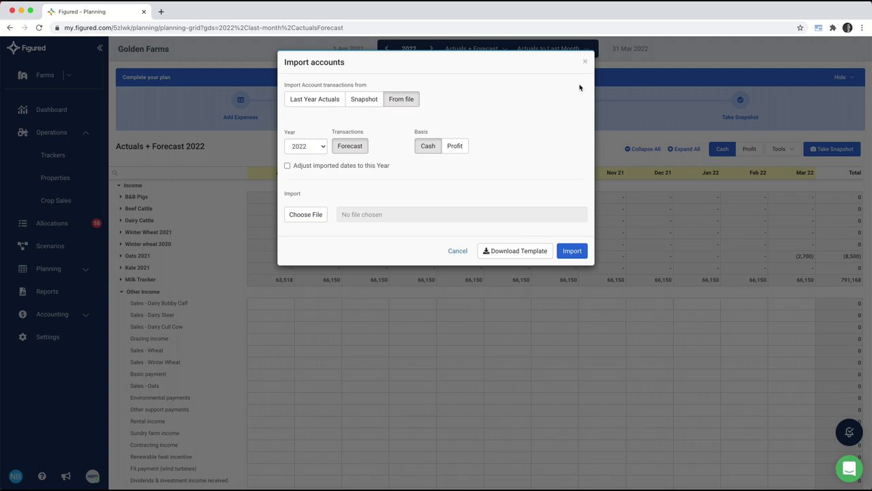
left_click(586, 63)
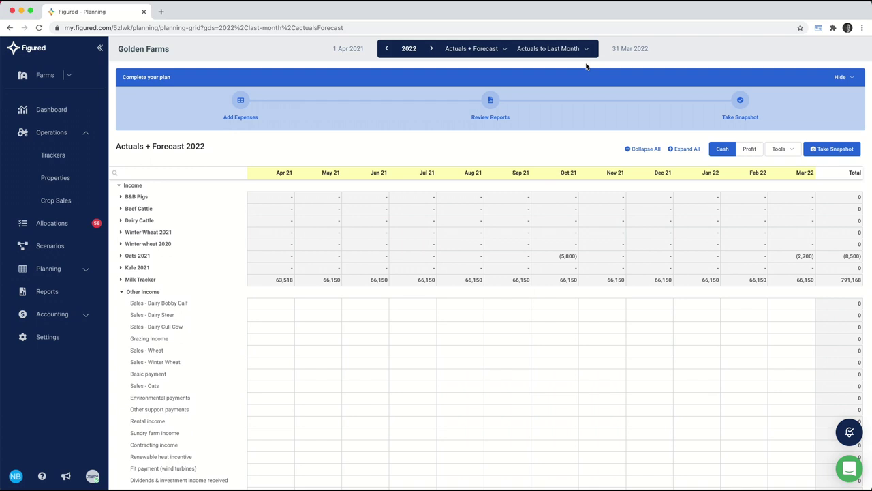
Step: Revisit the Trackers, Allocations, Scenarios and Planning Grid pages in turn
left_click(54, 155)
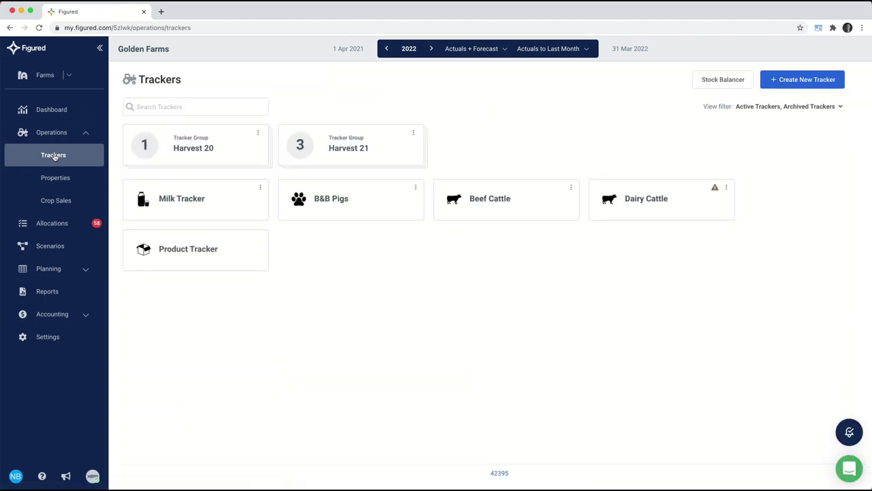
left_click(76, 232)
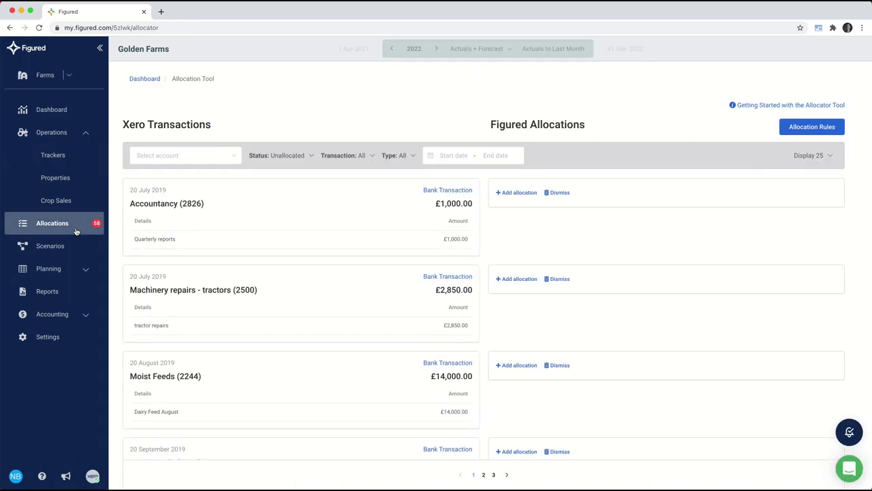
left_click(75, 246)
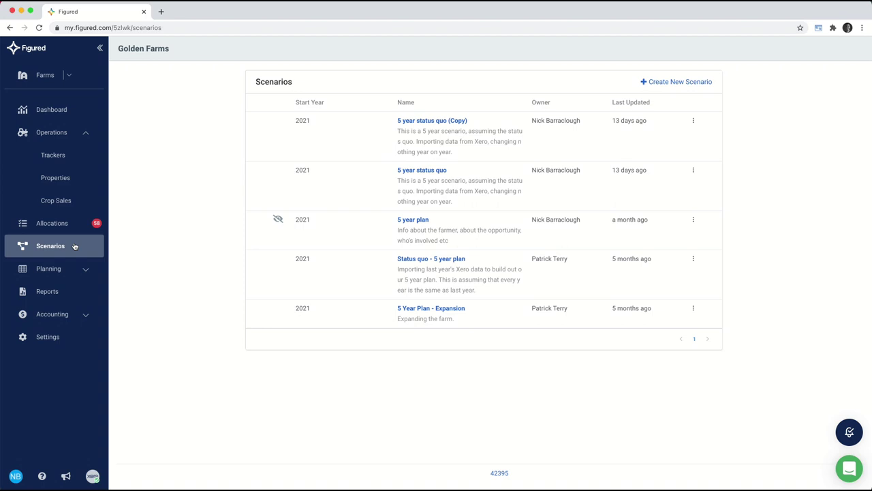
left_click(71, 269)
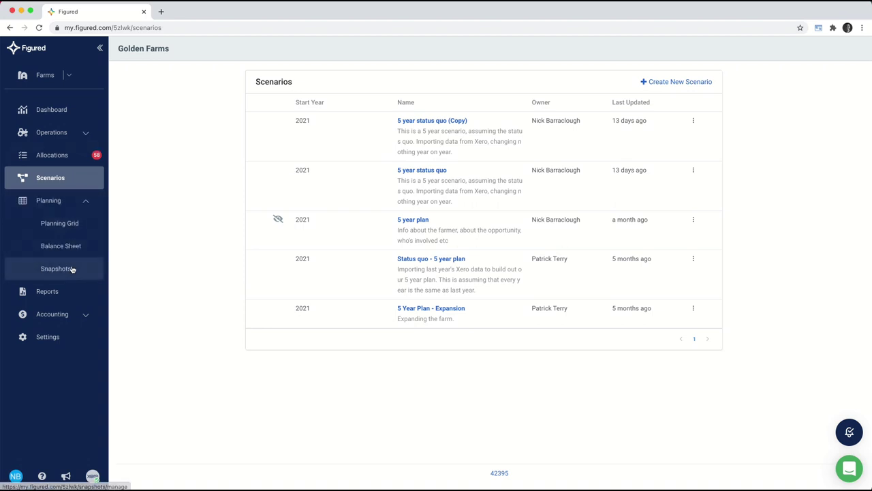
left_click(80, 225)
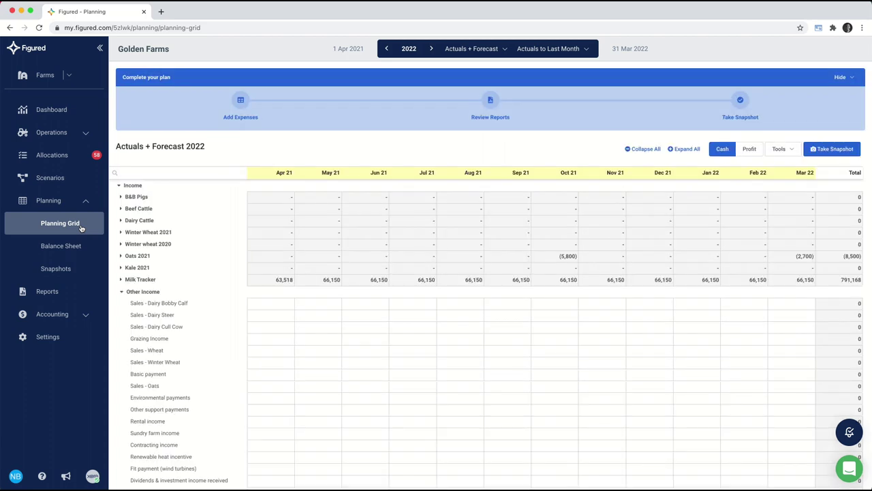
Step: Browse the available reports, and open the Cash Flow report for 2022
left_click(80, 291)
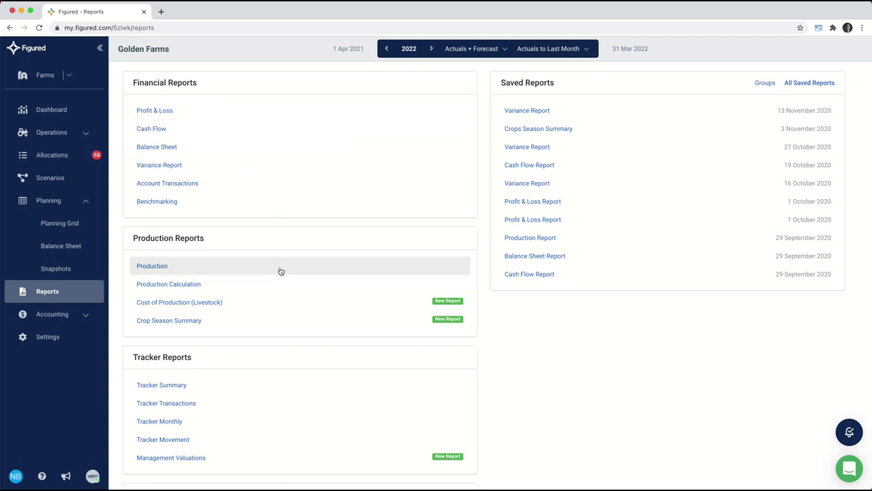
scroll(346, 336, "down", 2)
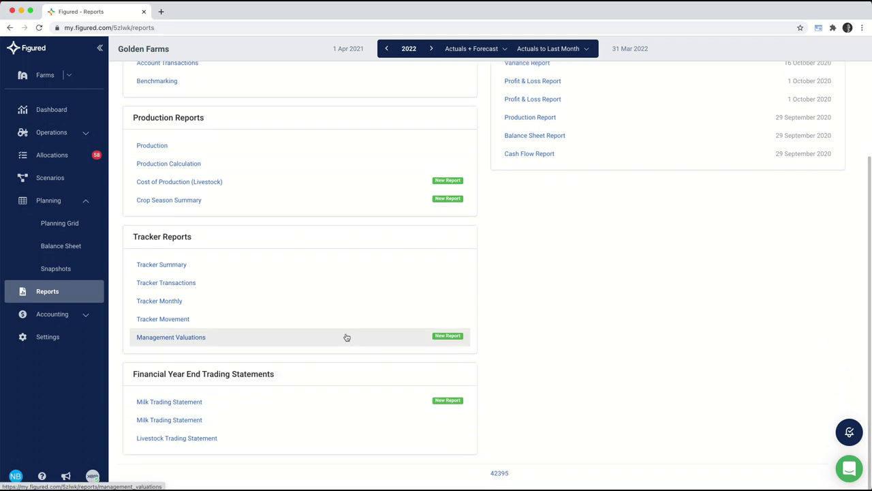
scroll(345, 336, "up", 3)
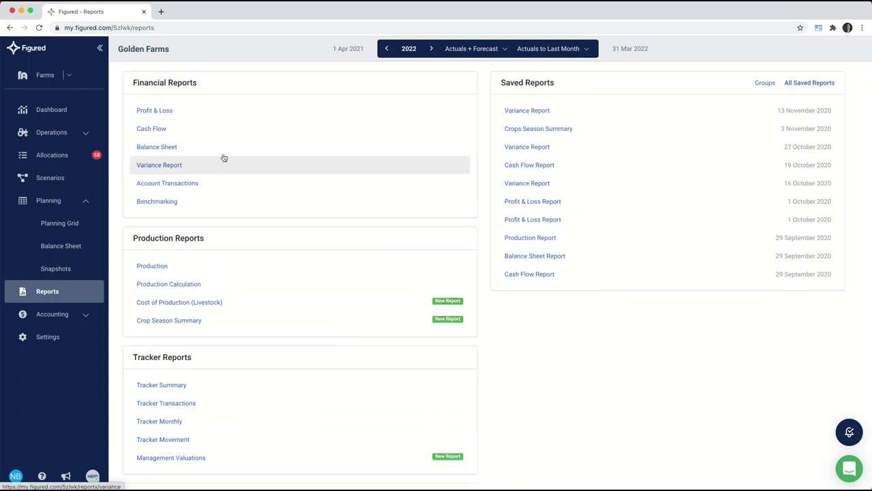
left_click(210, 132)
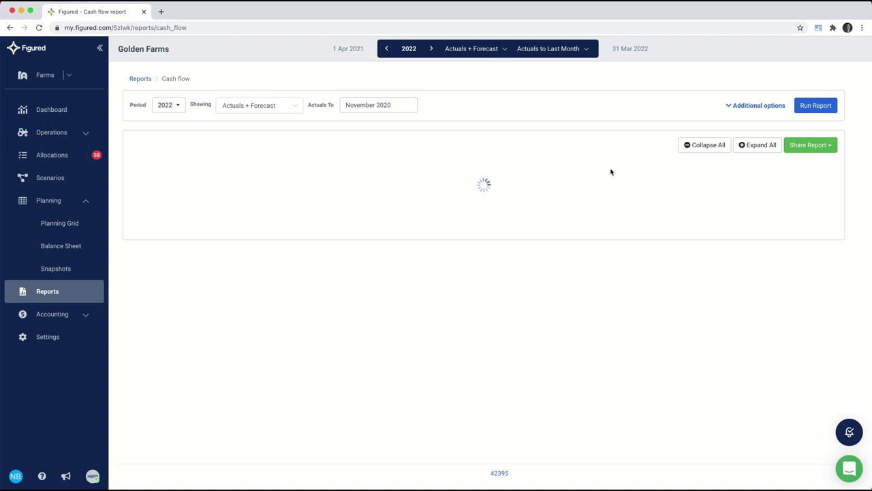
Step: Set the Cash Flow report's comparison period to 2021, showing the Annual Plan 2020 snapshot
left_click(757, 107)
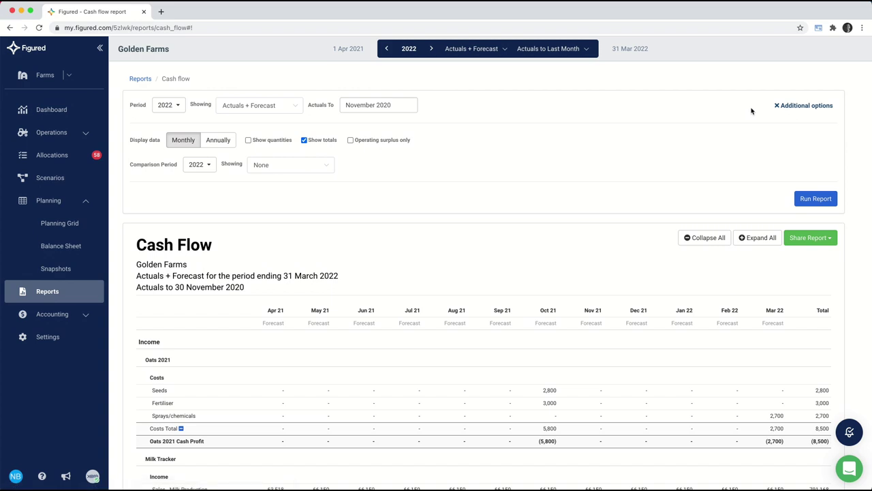
left_click(199, 165)
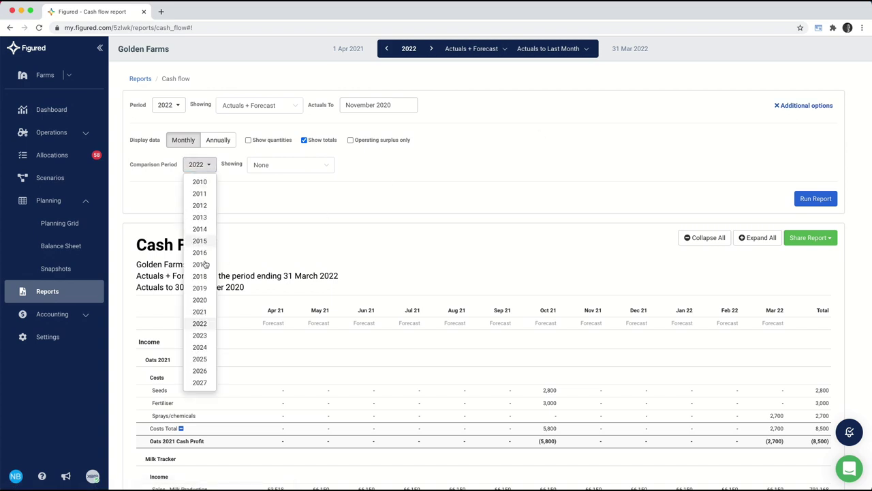
left_click(199, 312)
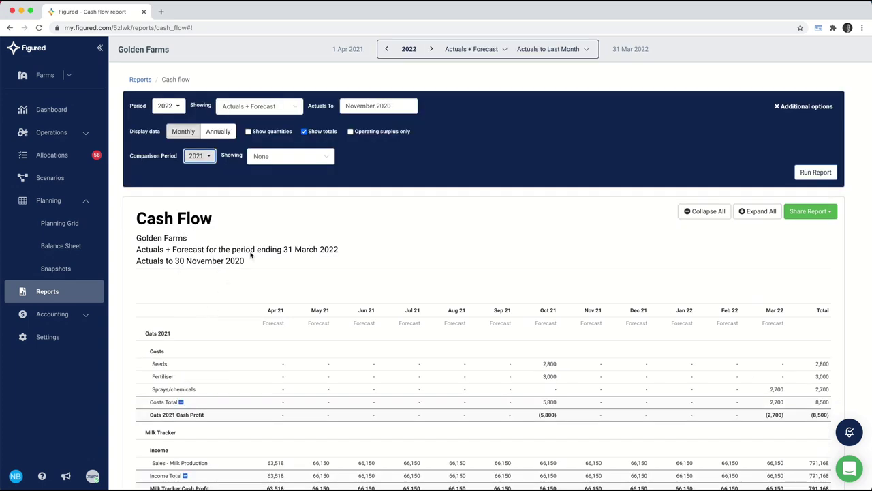
left_click(295, 158)
mouse_move(304, 198)
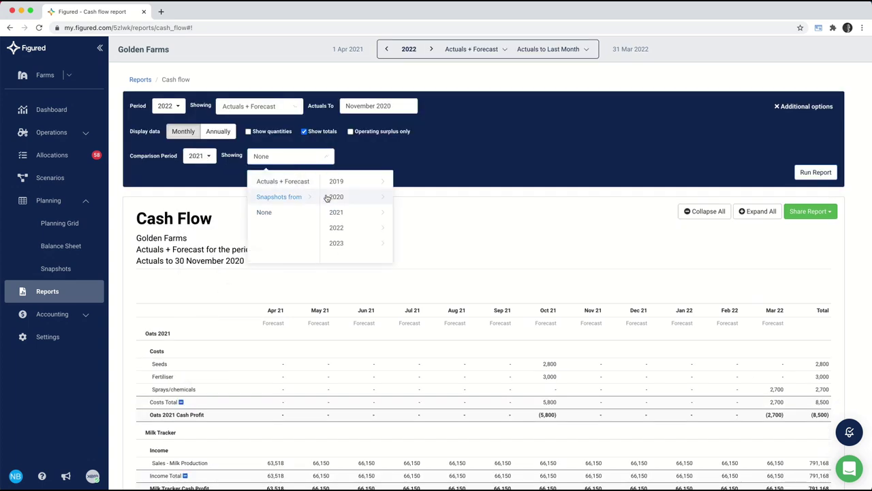
mouse_move(362, 199)
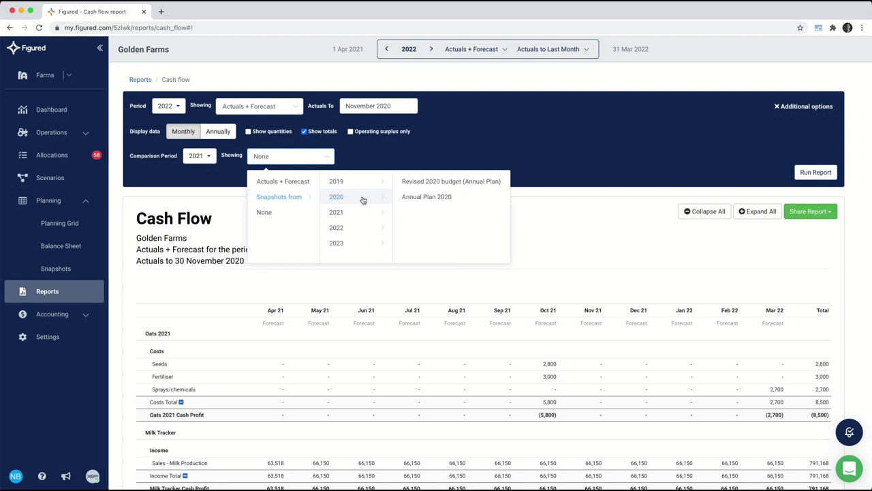
left_click(434, 197)
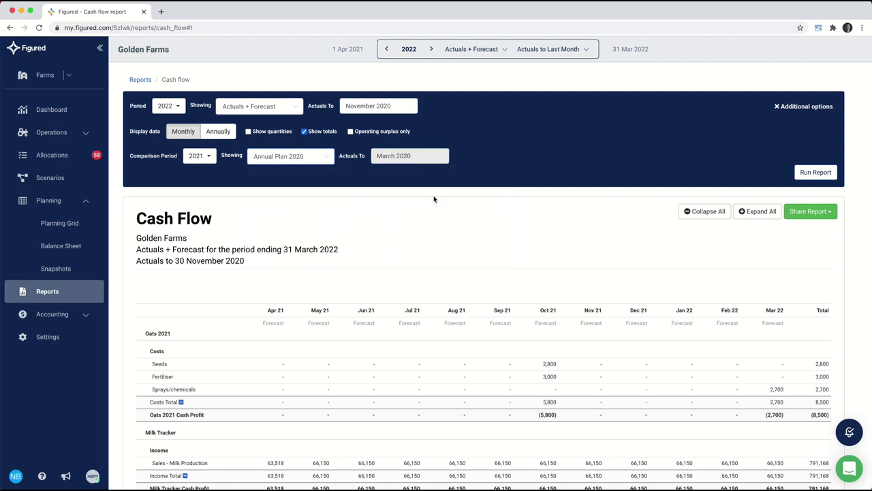
Step: Include quantities in the Cash Flow report, run it, and review the income and operating expense comparisons
left_click(274, 134)
left_click(205, 133)
left_click(818, 171)
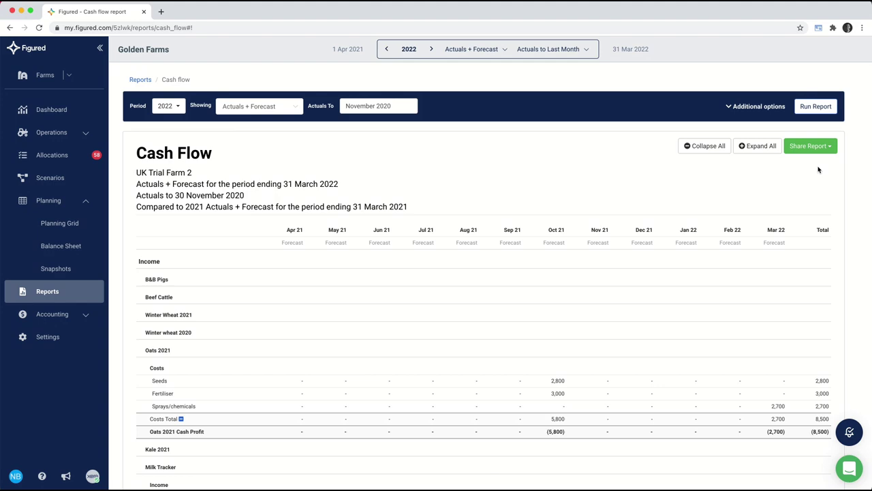
scroll(572, 339, "down", 5)
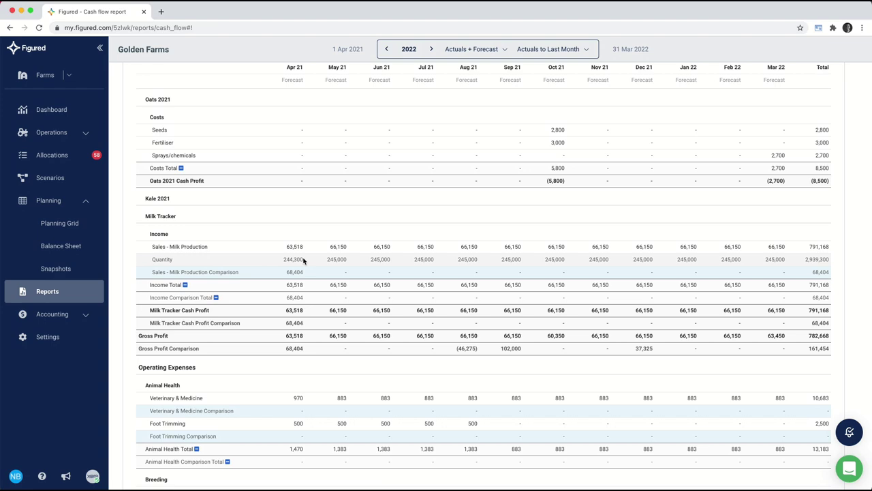
scroll(303, 262, "up", 5)
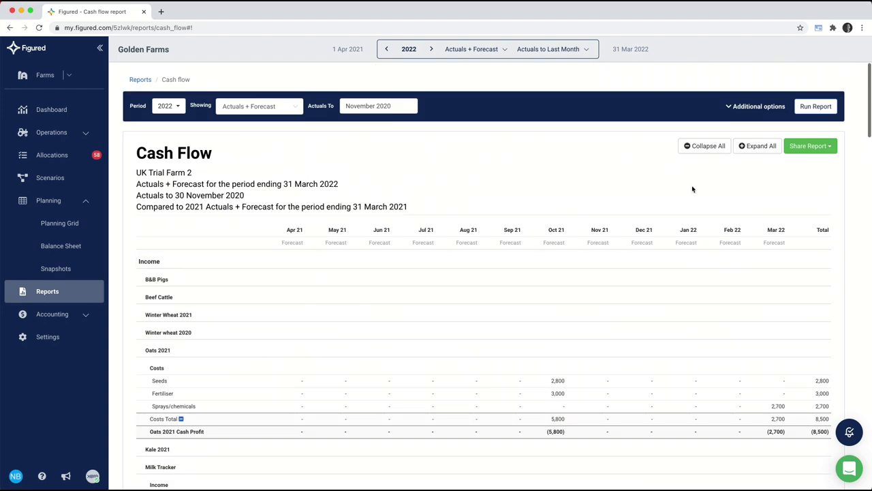
Step: Save a copy of the Cash Flow report and comment "Seems a little high" on the Nov 21 Sales - Milk Production figure
left_click(823, 151)
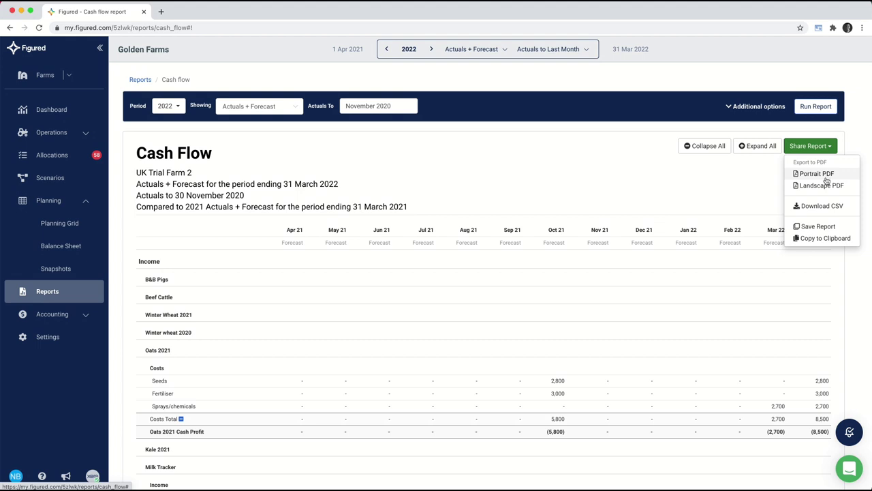
left_click(829, 227)
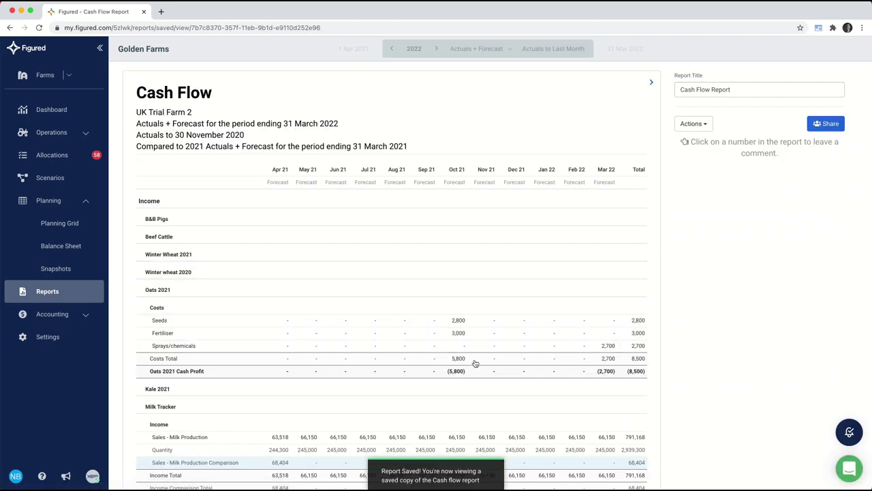
scroll(475, 363, "down", 3)
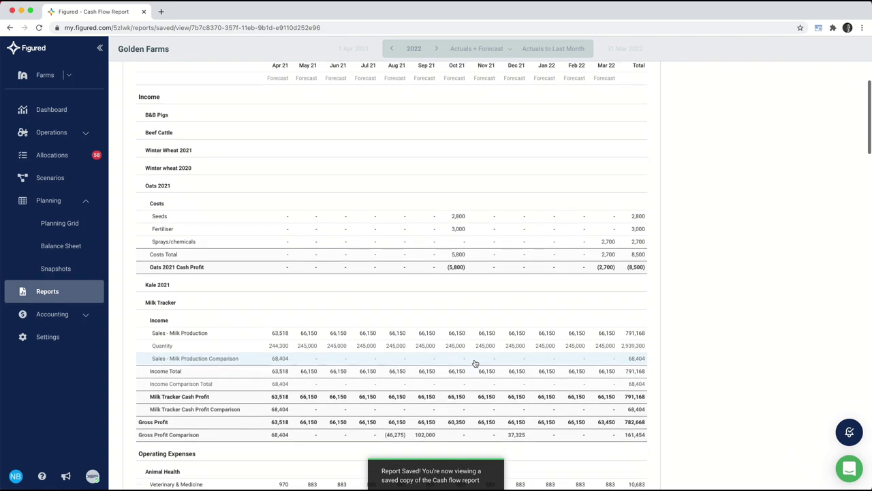
left_click(488, 329)
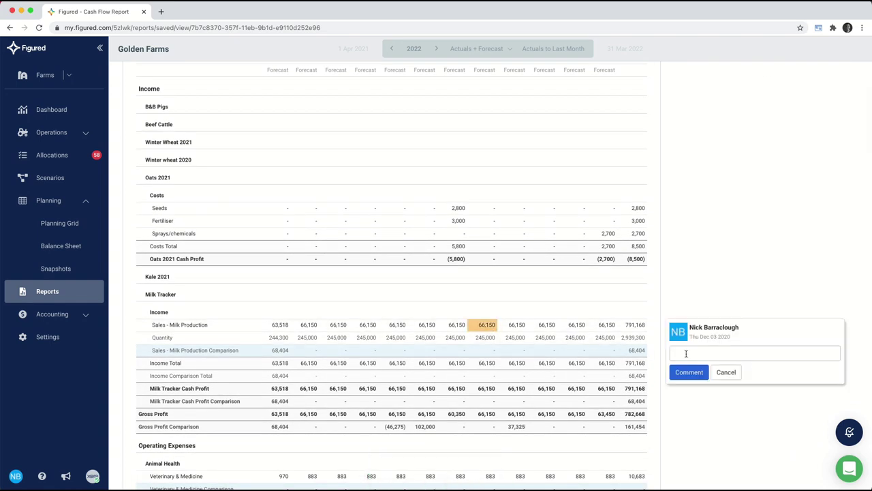
left_click(686, 353)
type("S")
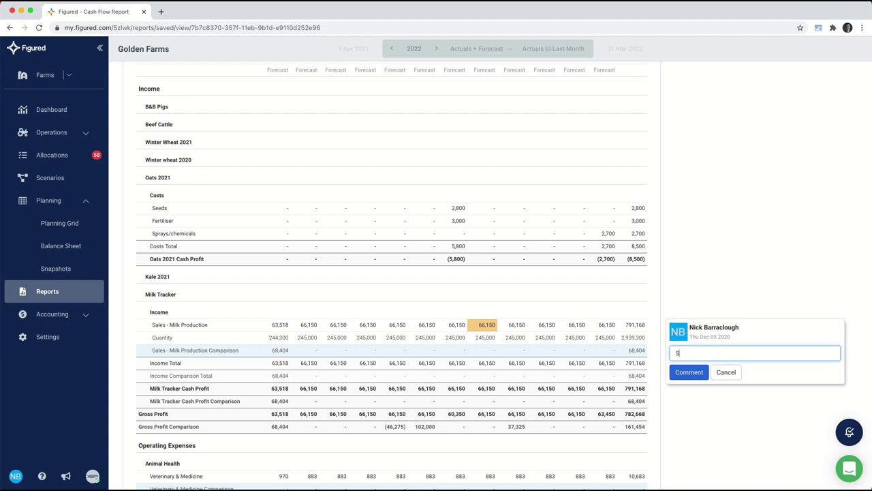
type("eems a little high")
left_click(694, 375)
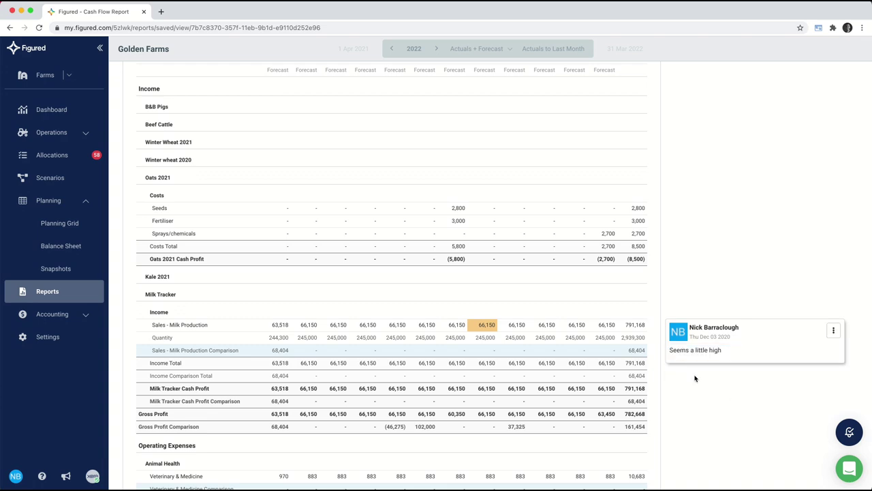
Step: View the saved report's options for sharing with the farming team, and close them without sharing
scroll(695, 378, "up", 3)
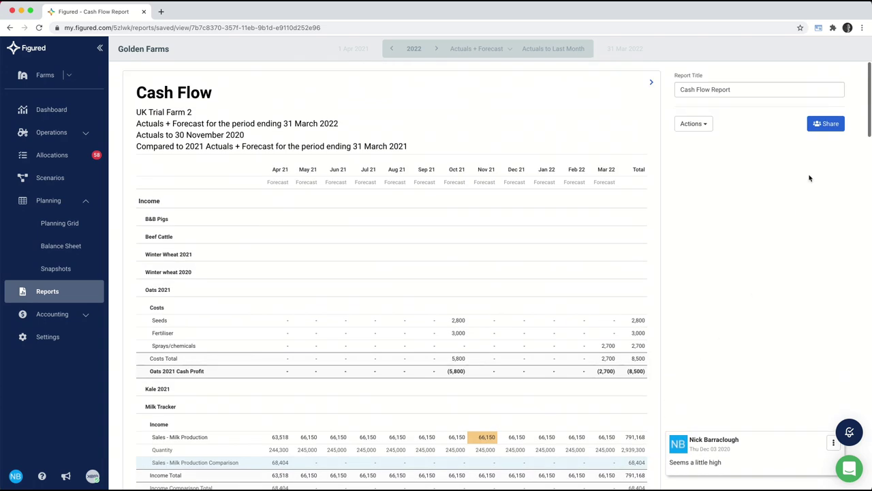
left_click(826, 125)
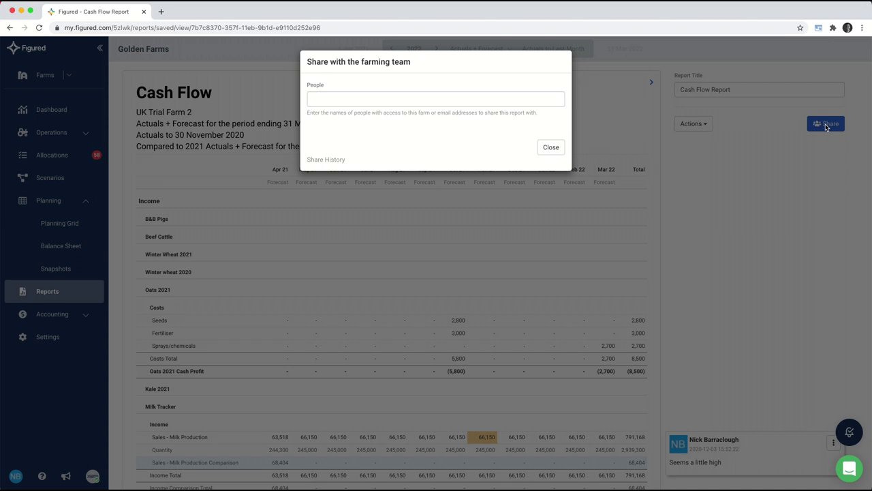
left_click(560, 149)
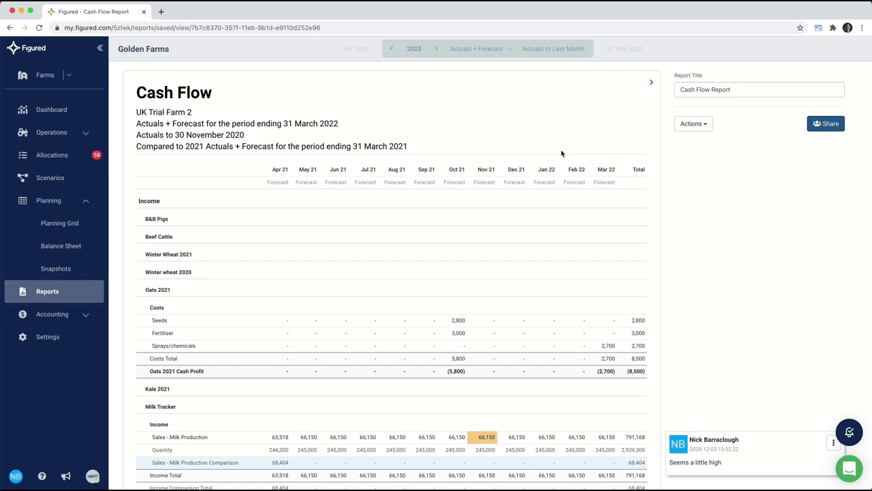
Step: Enable Multi-Farm in the farm's settings, save the change, and view the list of selectable farms
left_click(60, 340)
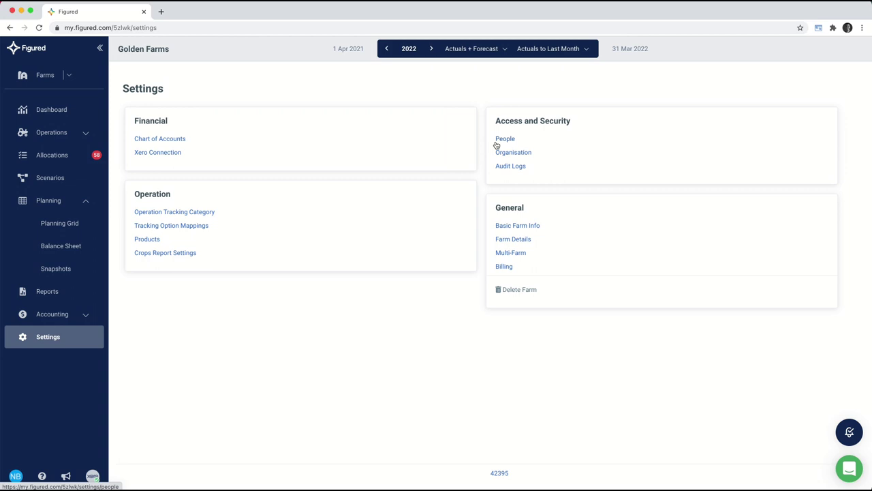
left_click(515, 255)
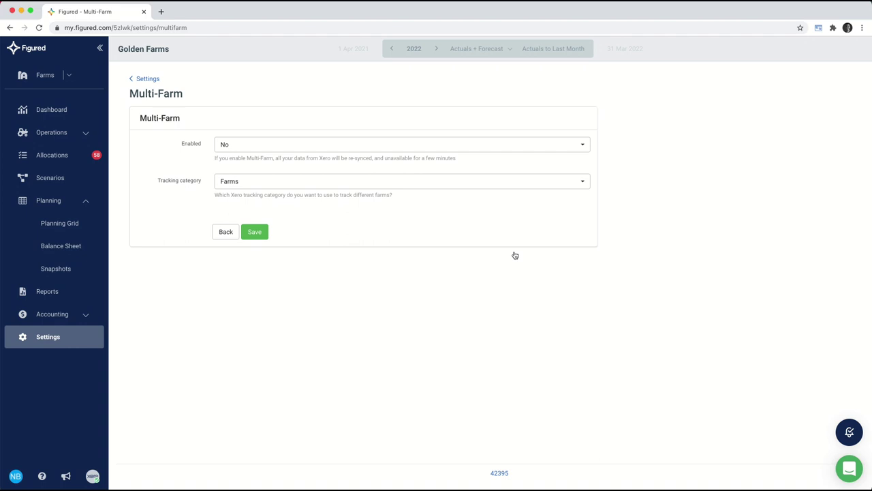
left_click(277, 148)
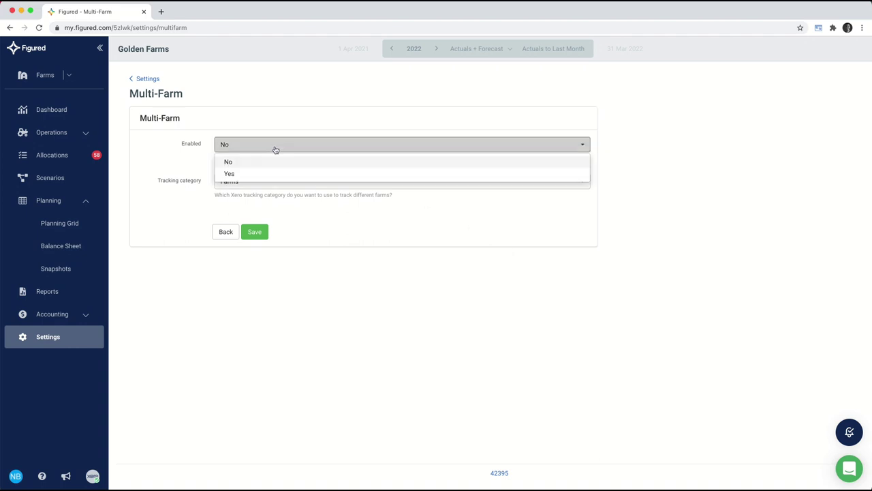
left_click(262, 175)
left_click(259, 232)
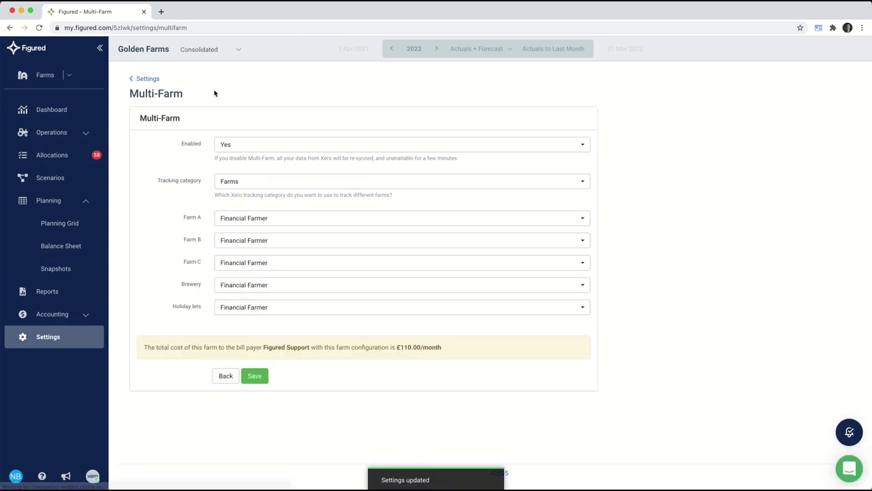
left_click(216, 53)
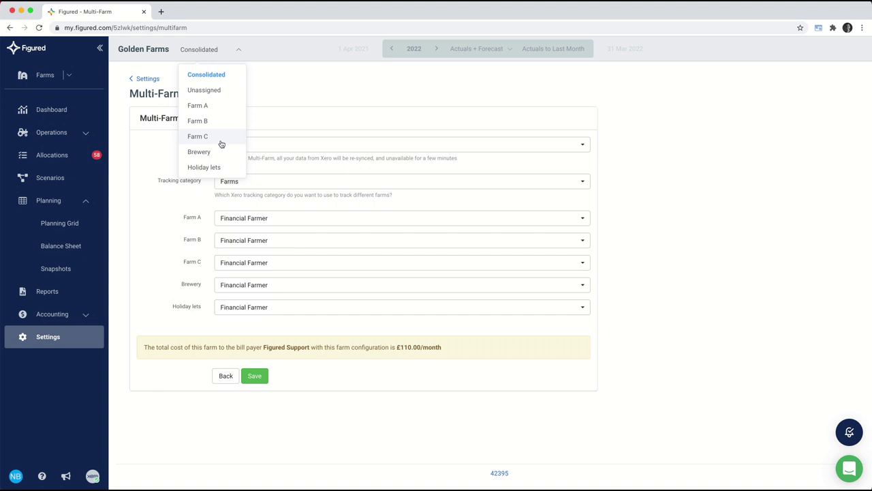
left_click(727, 313)
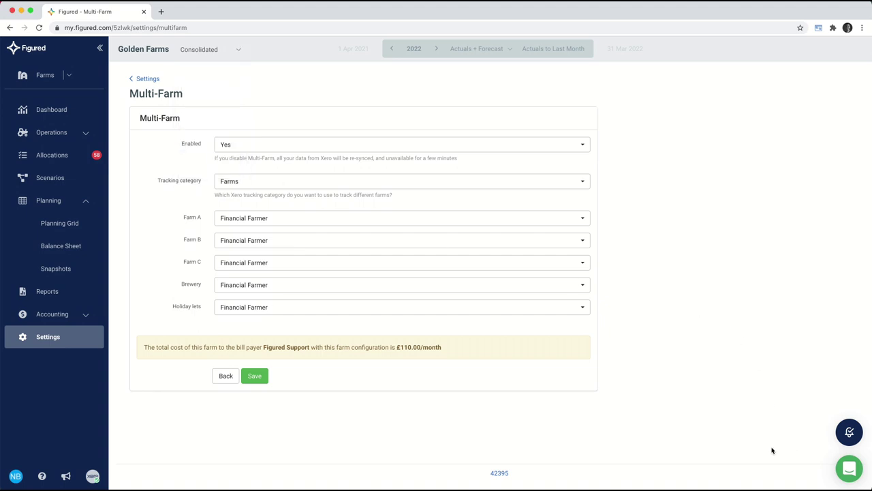
Step: Look through the support messenger's conversation, article search and feature feedback options, and close it
left_click(847, 477)
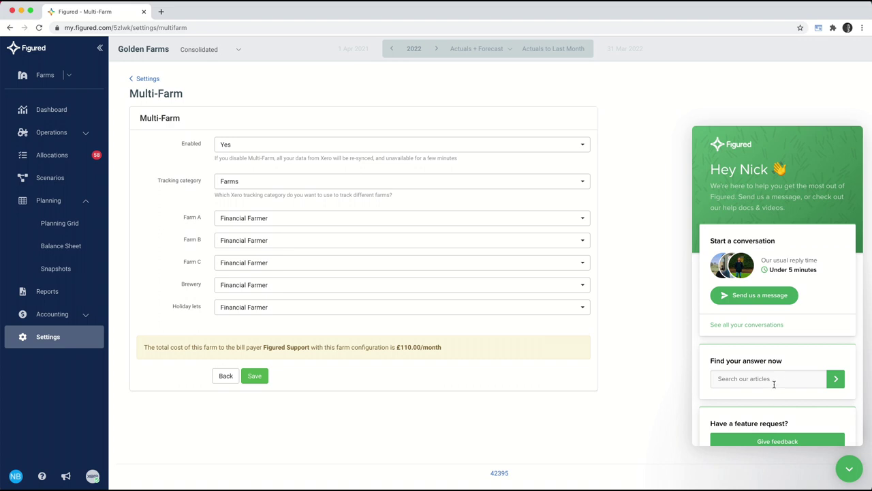
scroll(791, 378, "down", 3)
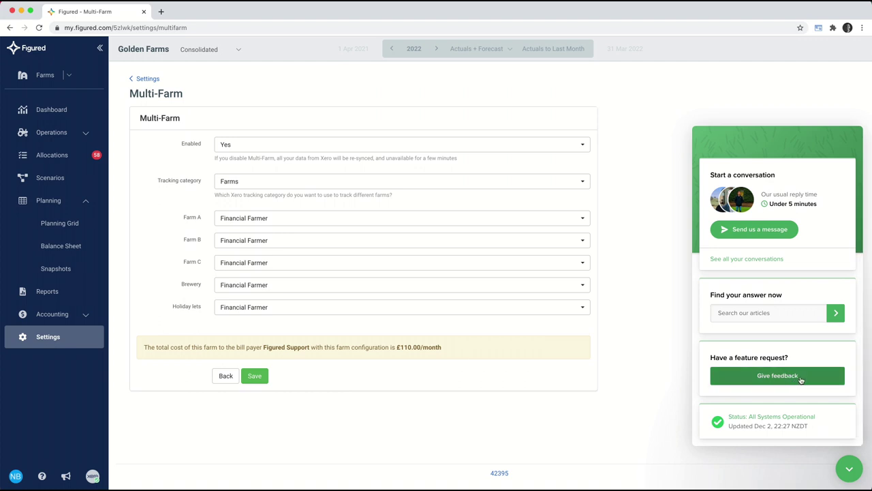
left_click(802, 376)
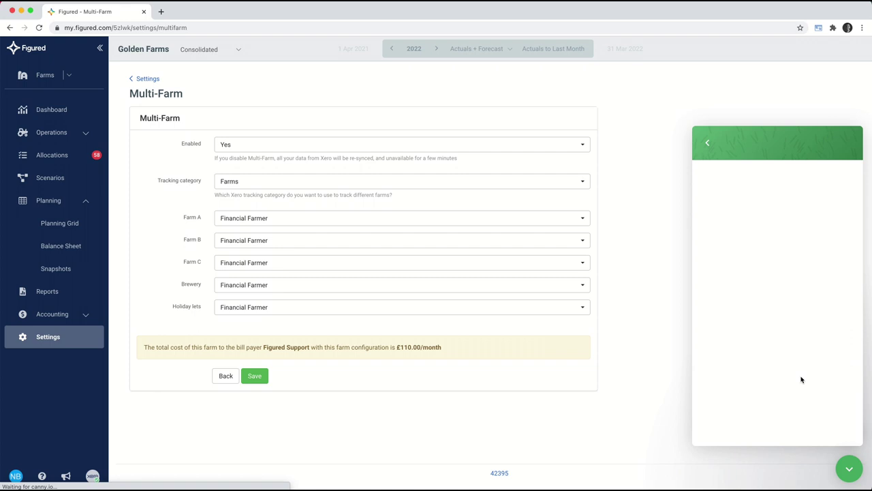
left_click(708, 142)
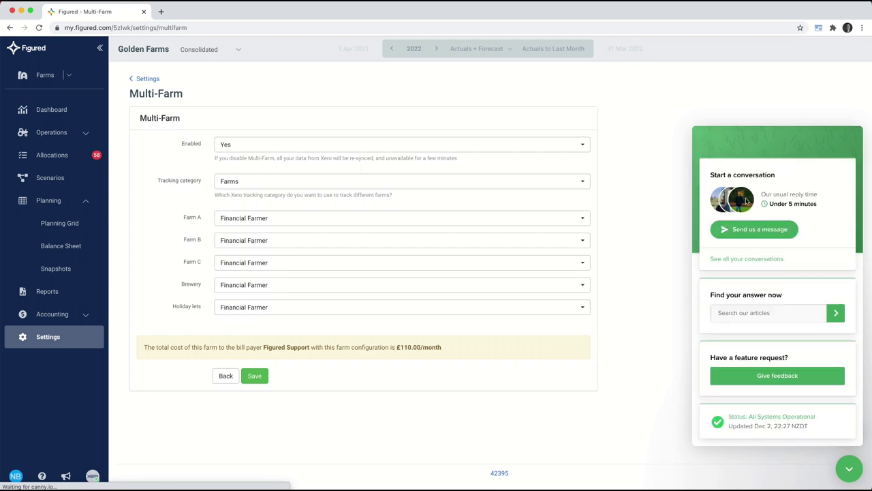
left_click(845, 466)
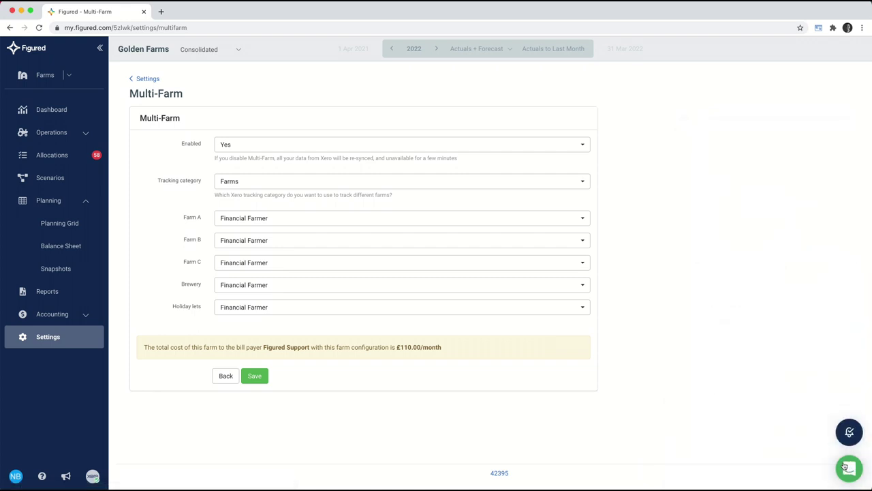